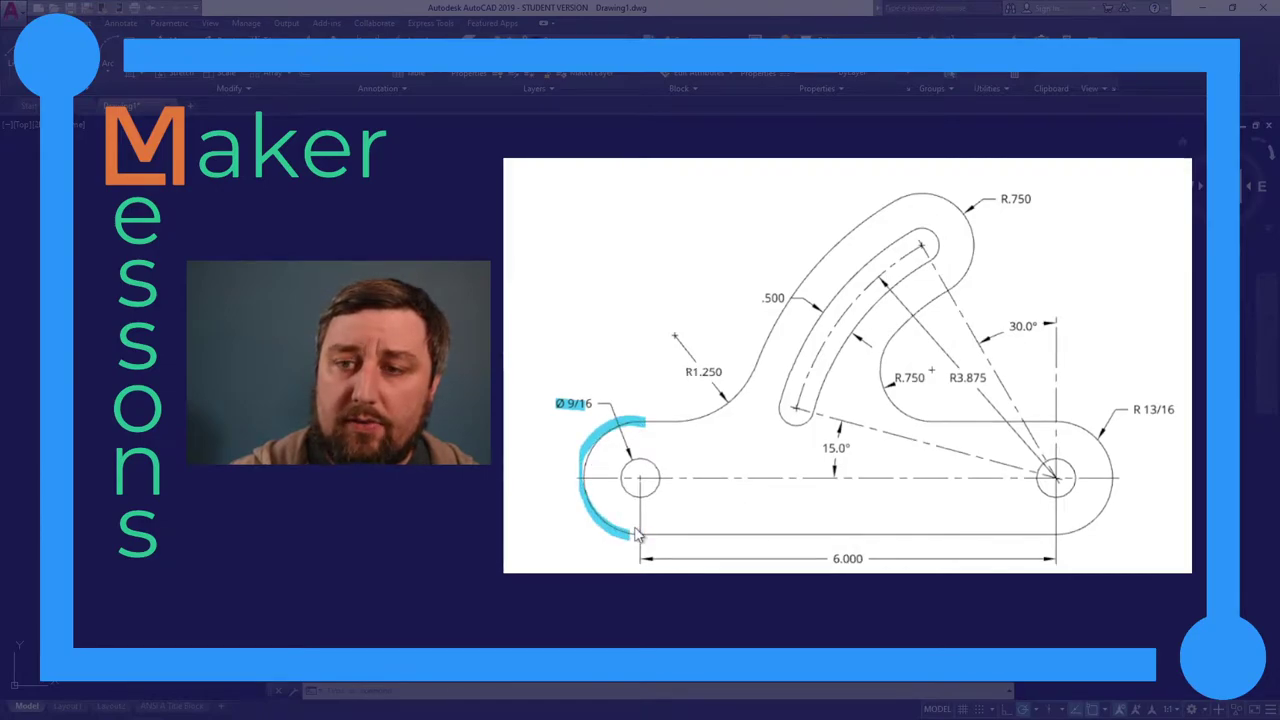
pyautogui.moveTo(1136, 412); pyautogui.dragTo(1176, 414)
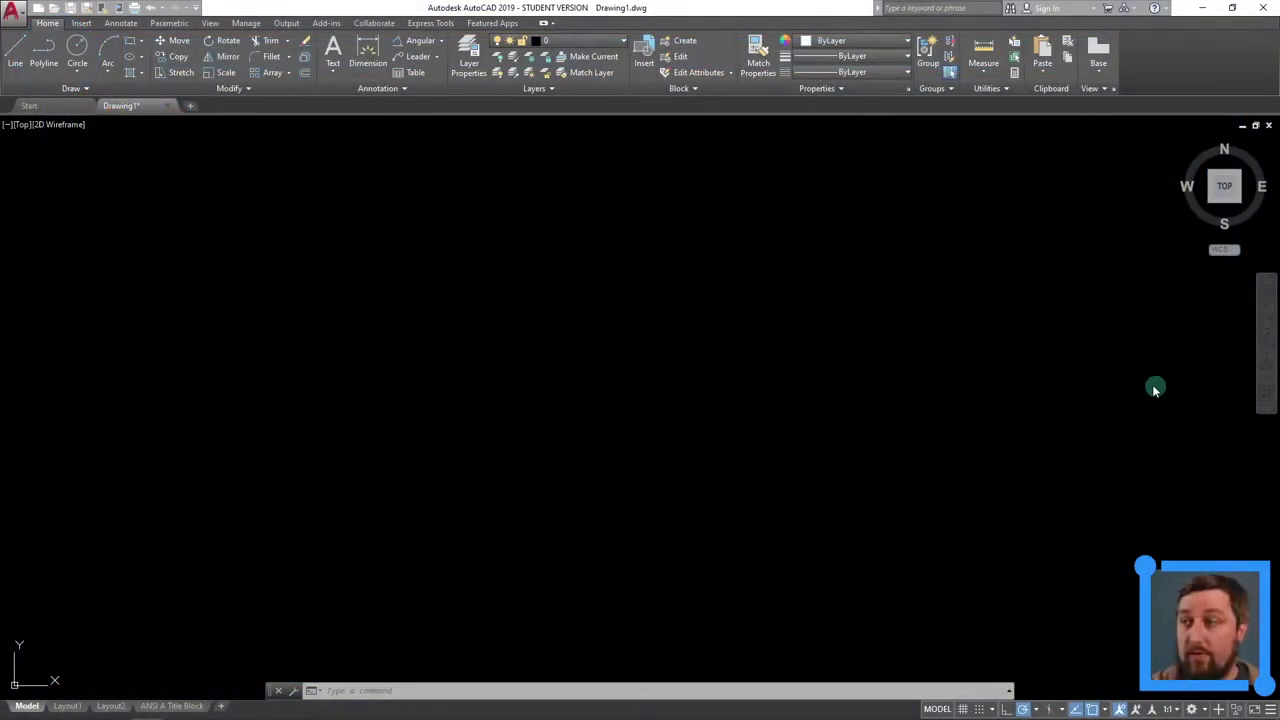
# Step: Draw a circle with a diameter of 9/16 in the empty drawing for the first hole
pyautogui.click(78, 73)
pyautogui.click(108, 123)
pyautogui.click(464, 390)
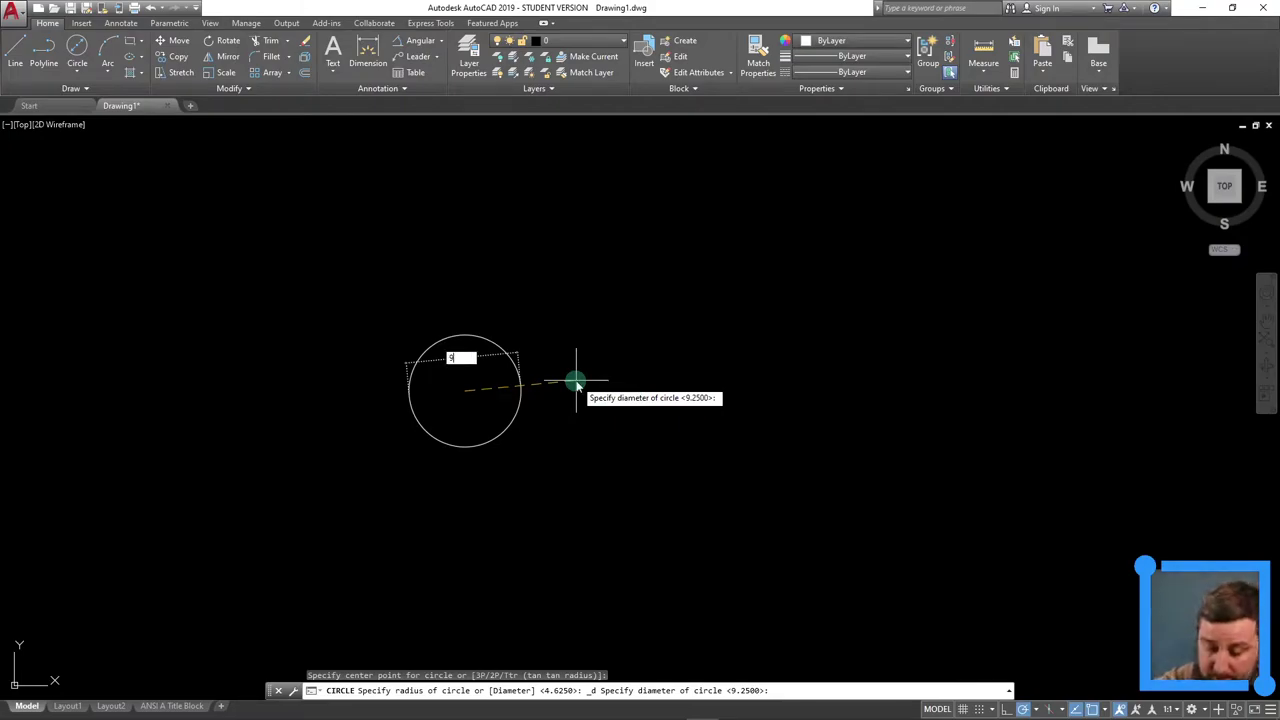
pyautogui.press('Return')
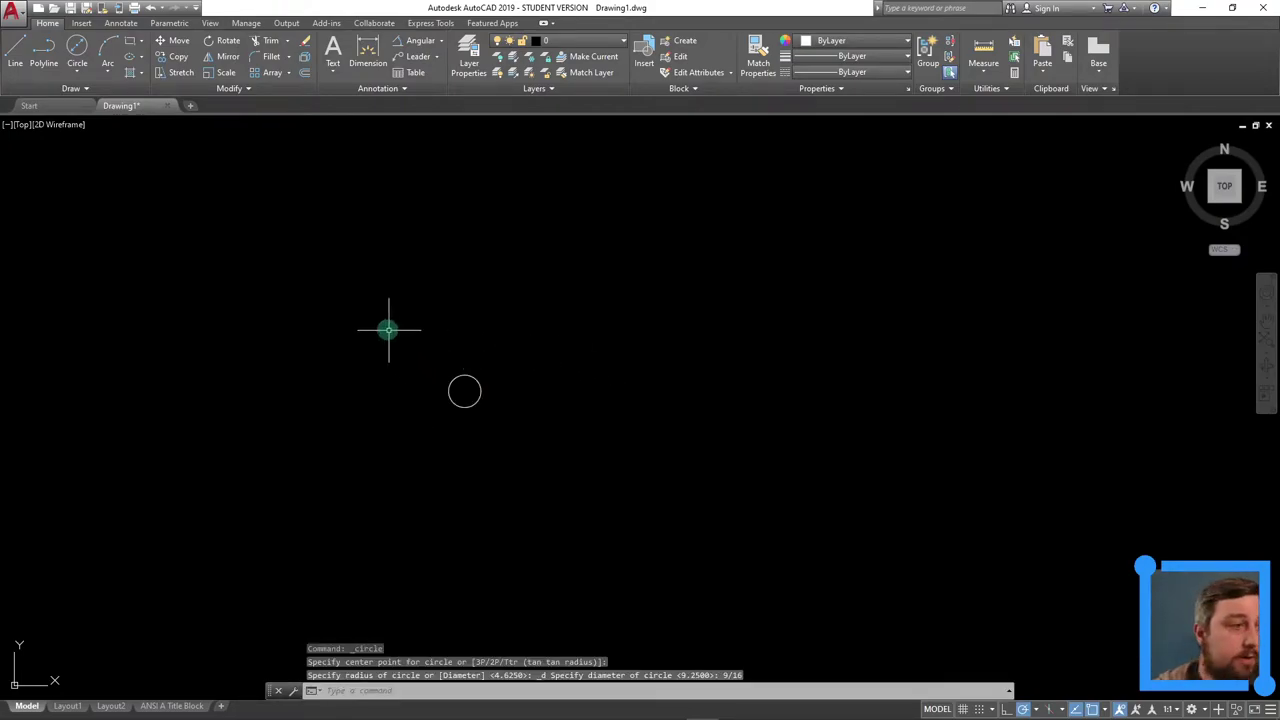
# Step: Draw a concentric circle with a radius of 13/16 around the 9/16 hole
pyautogui.click(78, 73)
pyautogui.click(106, 92)
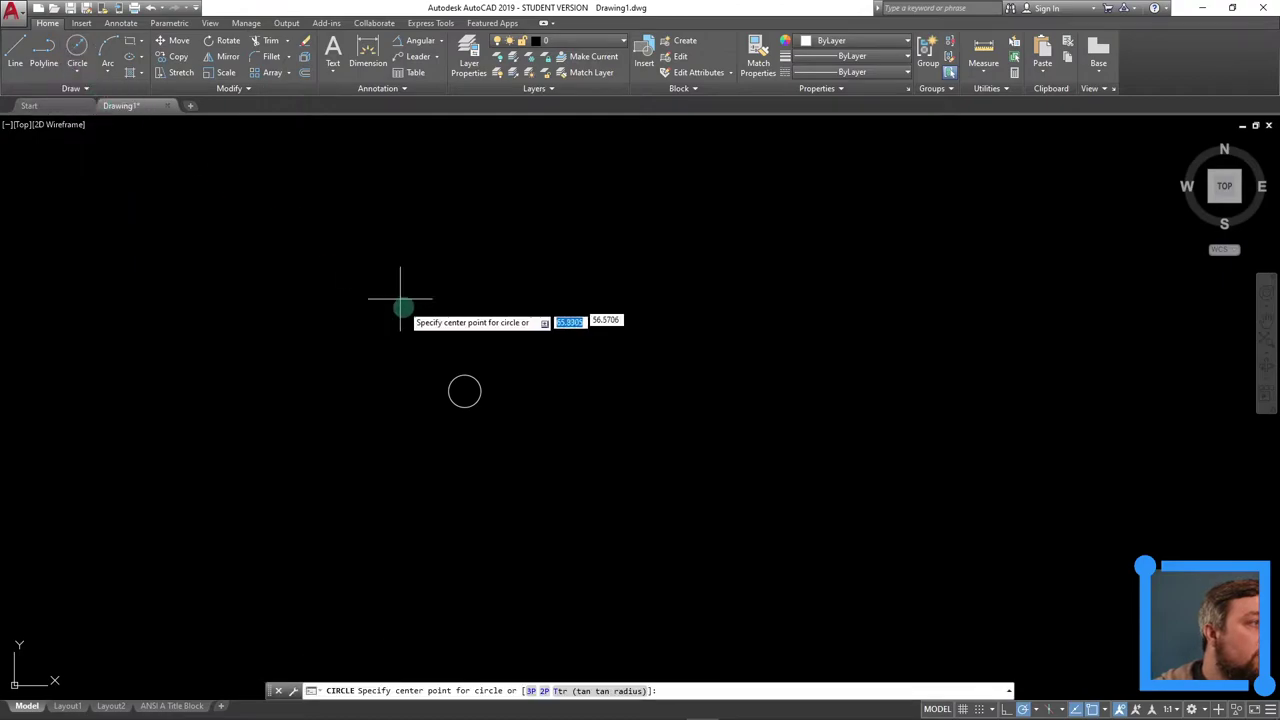
pyautogui.click(464, 390)
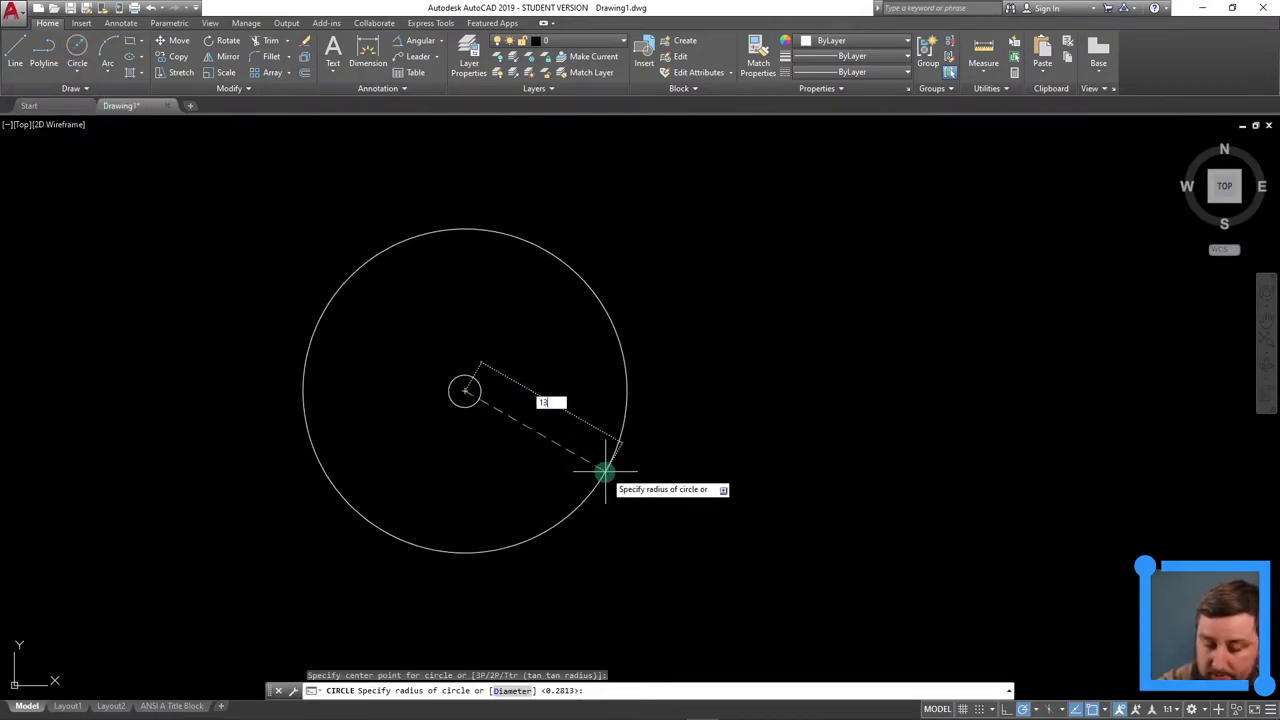
pyautogui.press('Return')
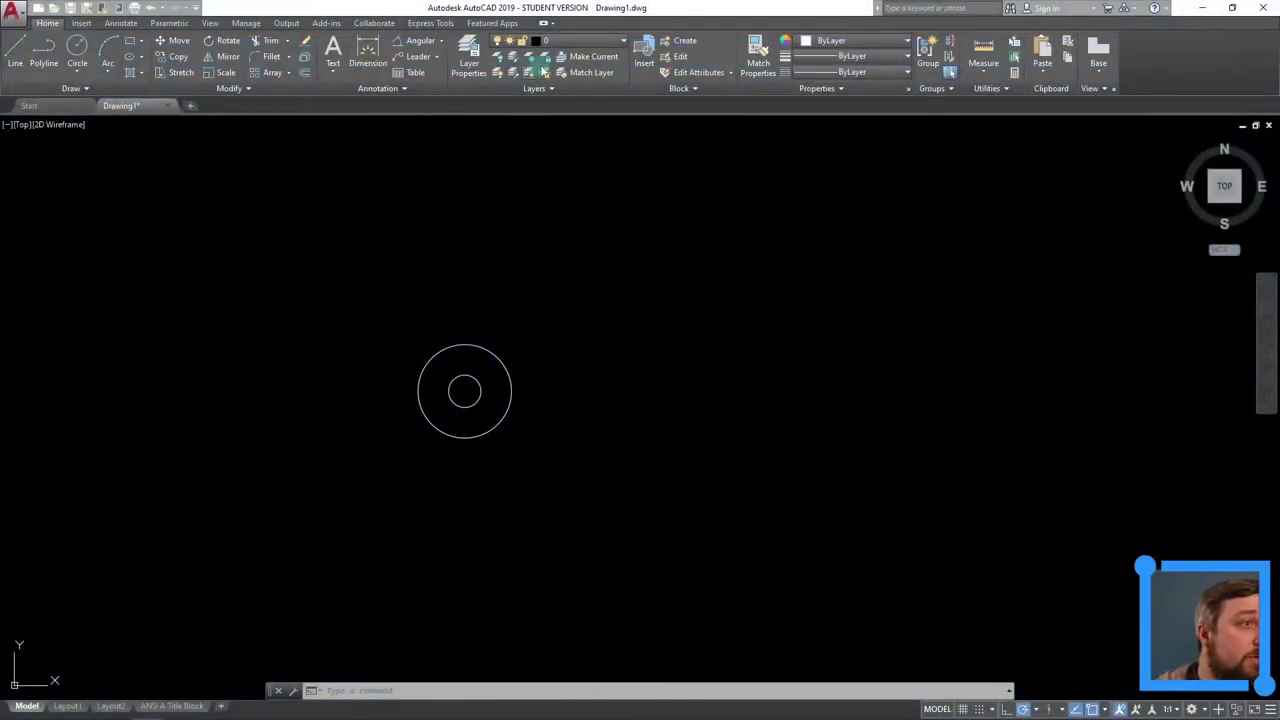
# Step: On the CenterLines layer, draw a horizontal line 6 units long to the right from the circles' center
pyautogui.click(585, 40)
pyautogui.click(540, 80)
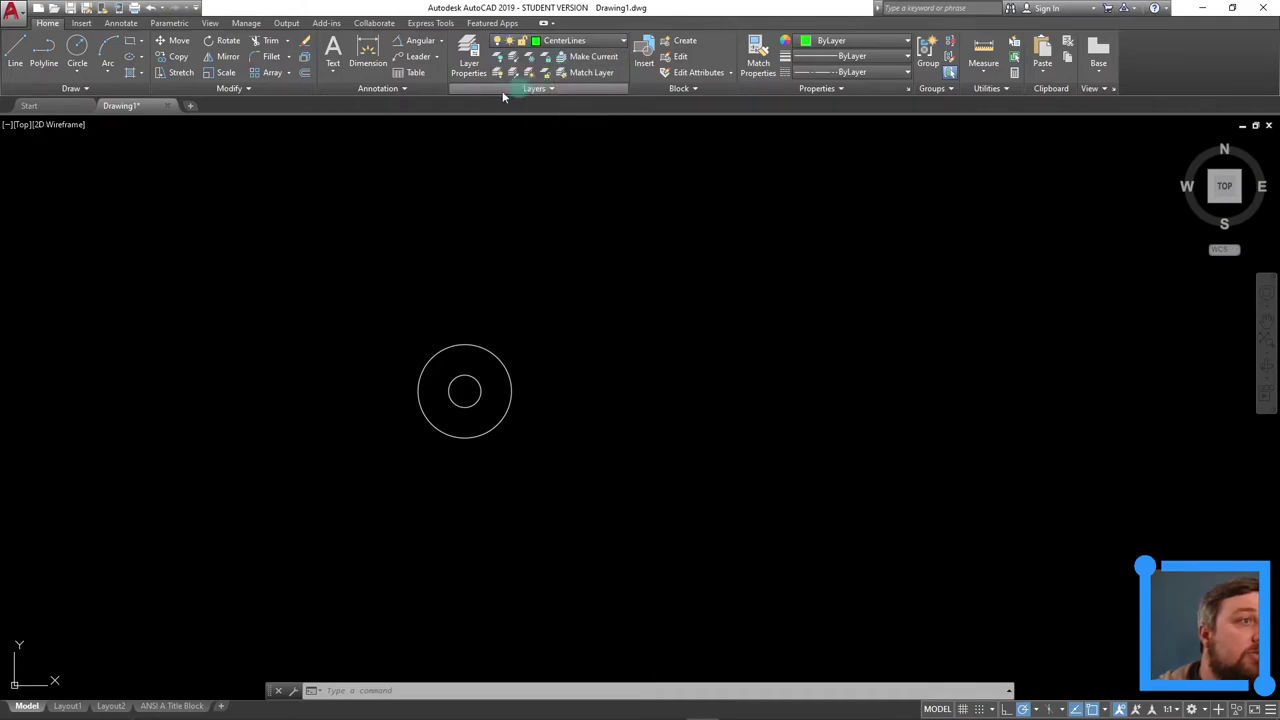
pyautogui.click(15, 52)
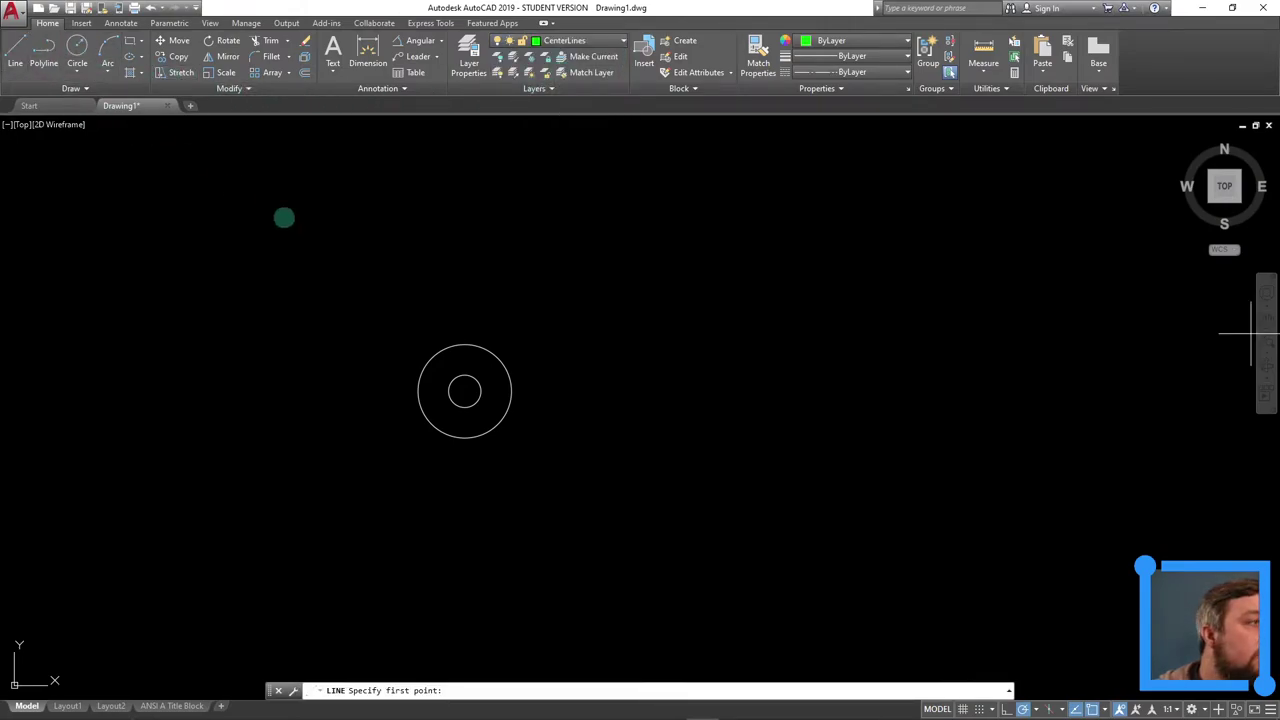
pyautogui.click(465, 392)
pyautogui.write('6')
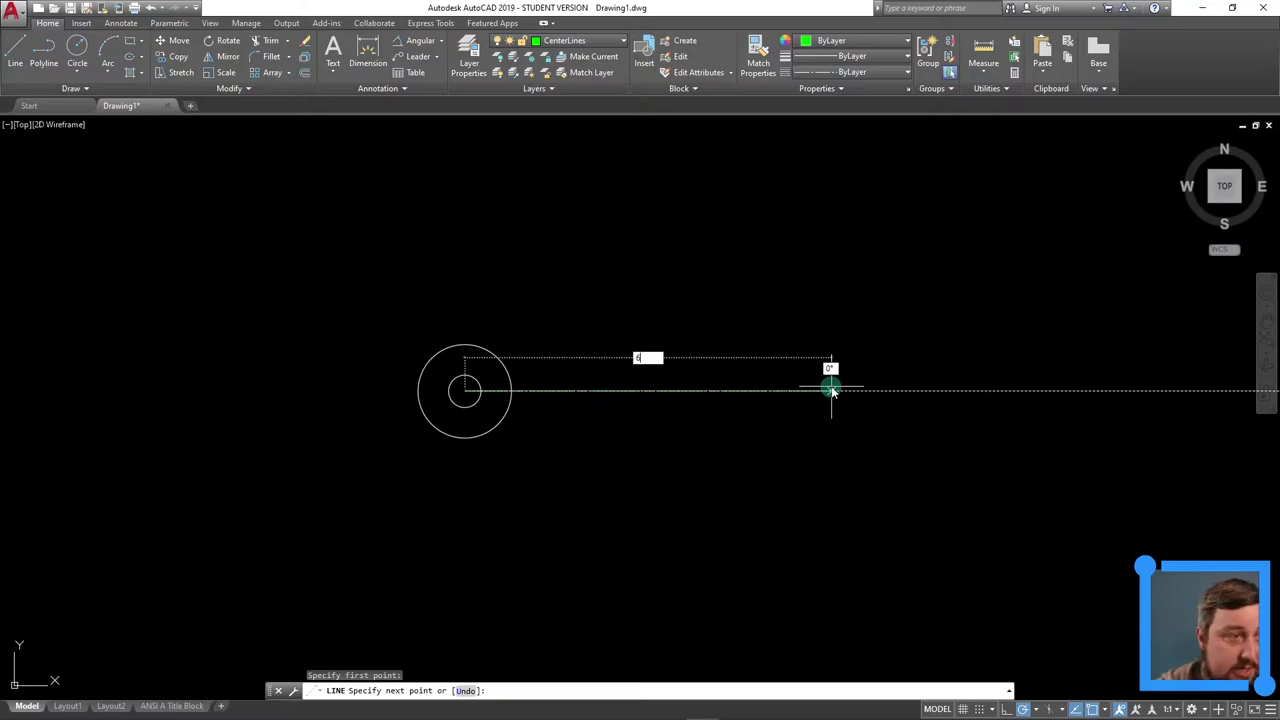
pyautogui.press('Return')
pyautogui.press('Escape')
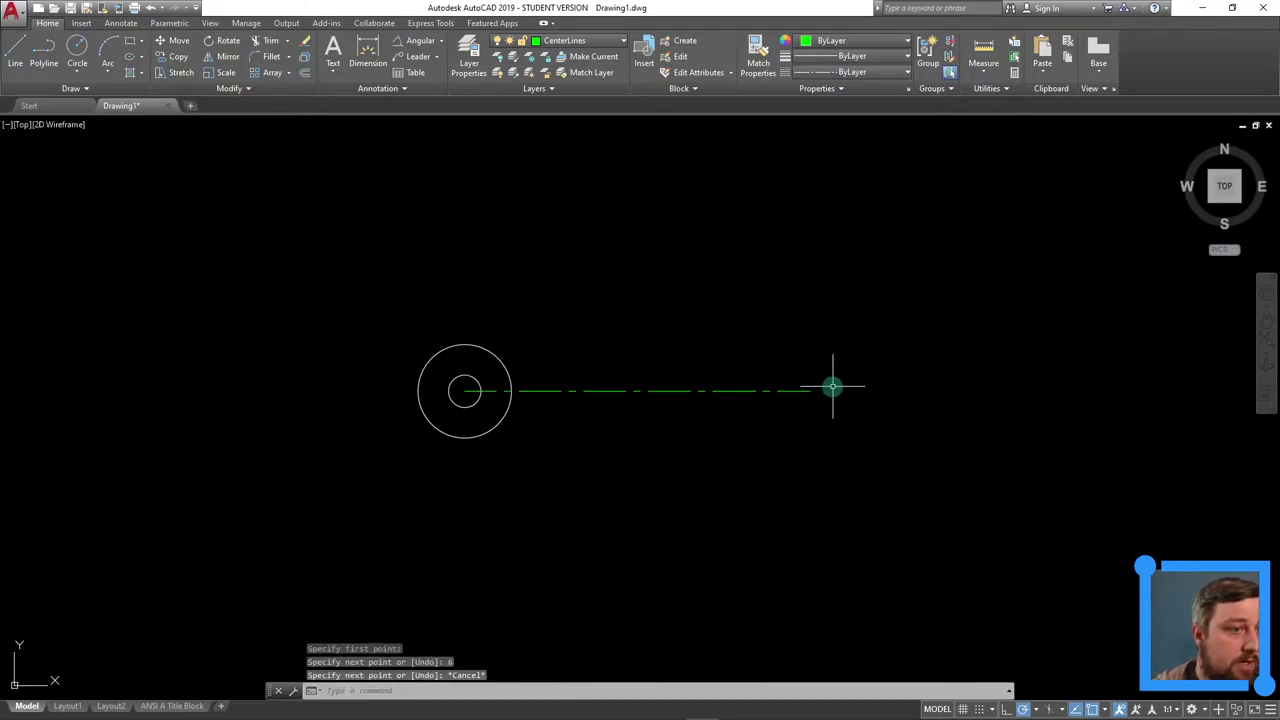
# Step: Copy both concentric circles from their center to the right end of the horizontal centerline
pyautogui.click(527, 372)
pyautogui.click(372, 330)
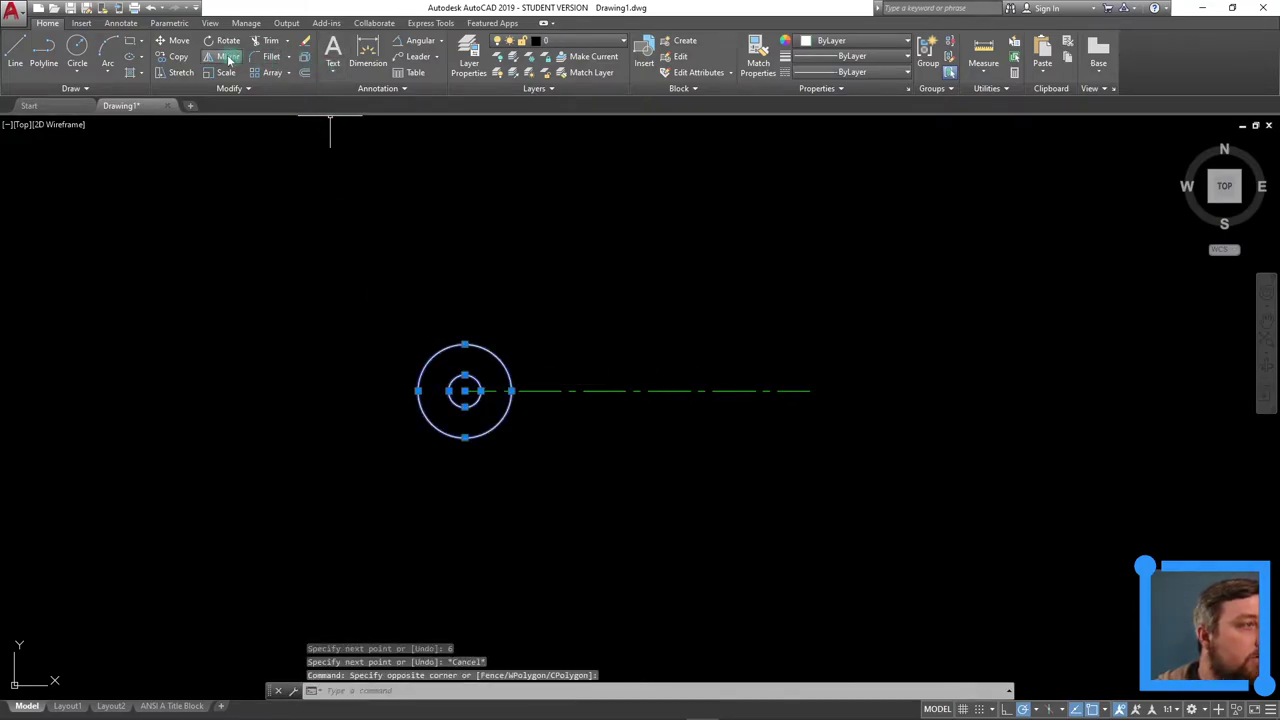
pyautogui.click(178, 56)
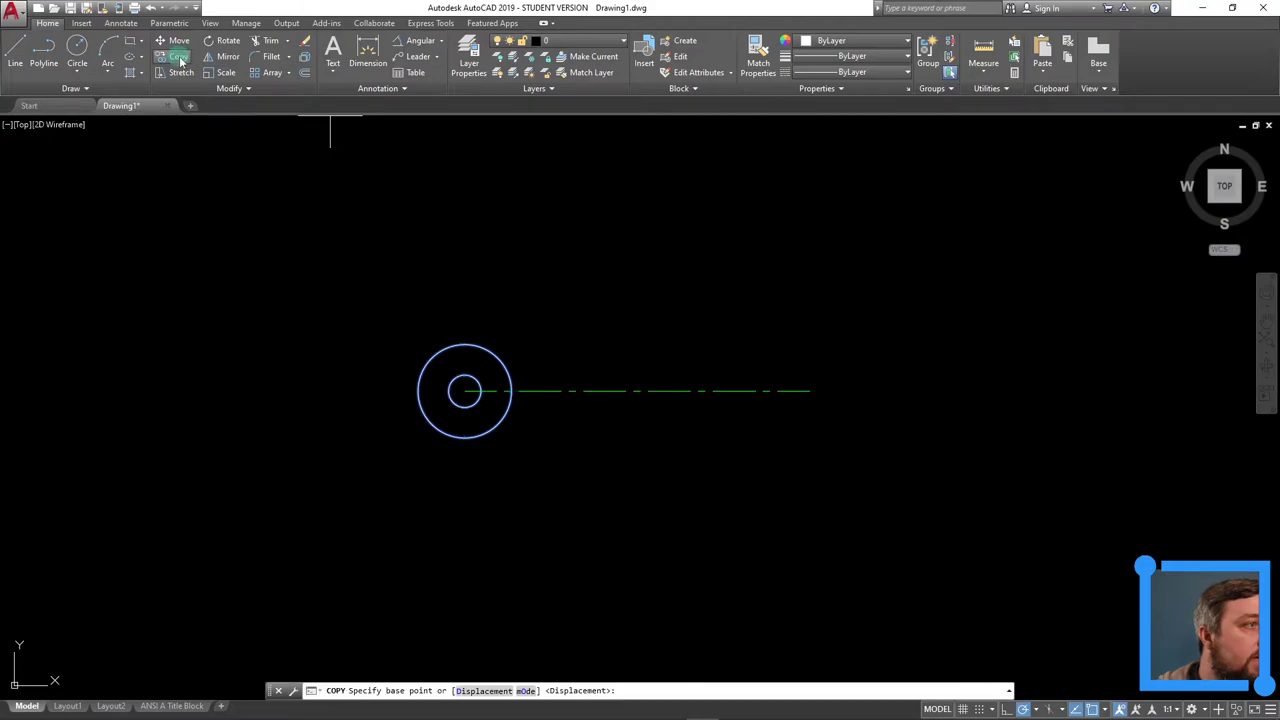
pyautogui.click(464, 390)
pyautogui.click(809, 391)
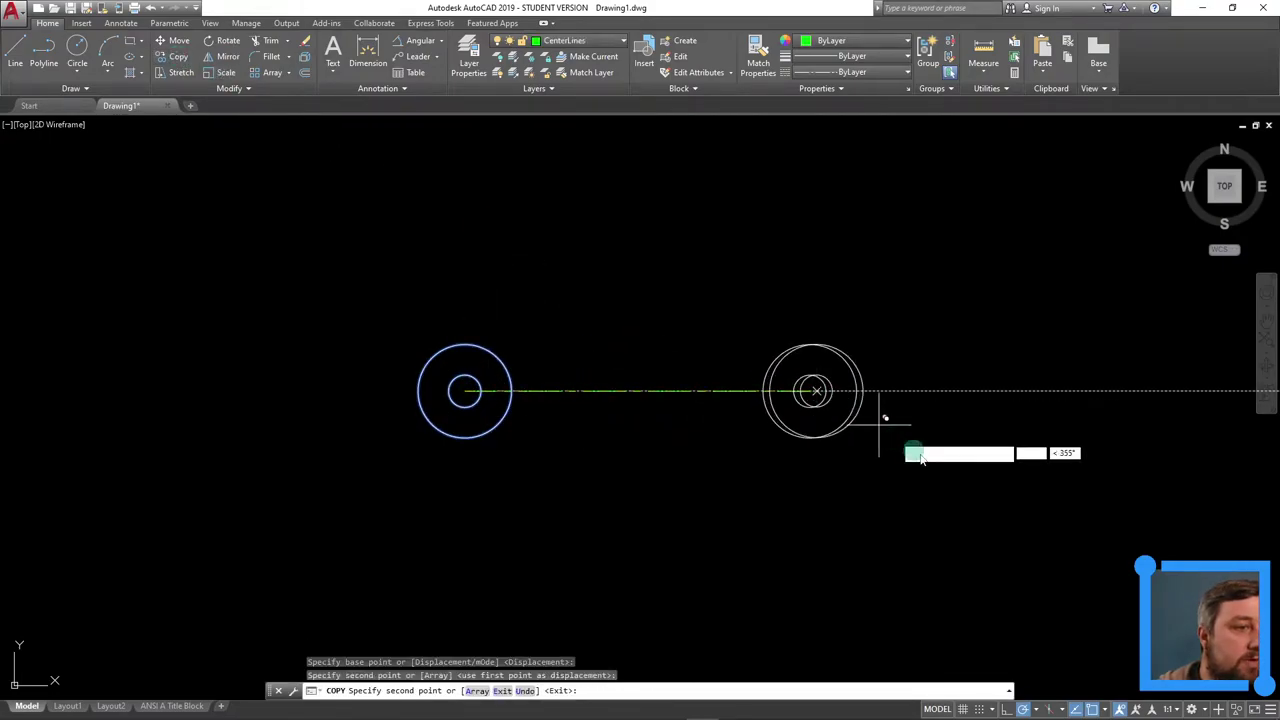
pyautogui.press('Escape')
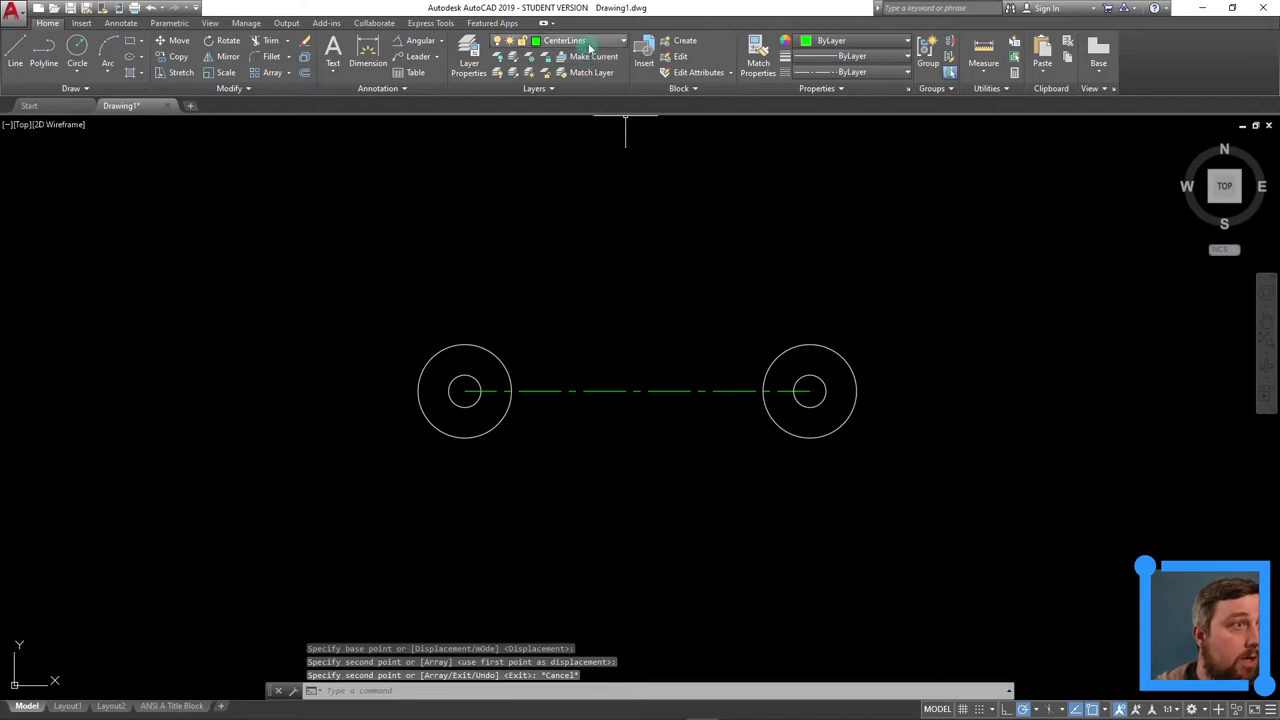
# Step: On layer 0, draw two horizontal lines joining the outer circles at their bottom and top quadrant points
pyautogui.click(590, 46)
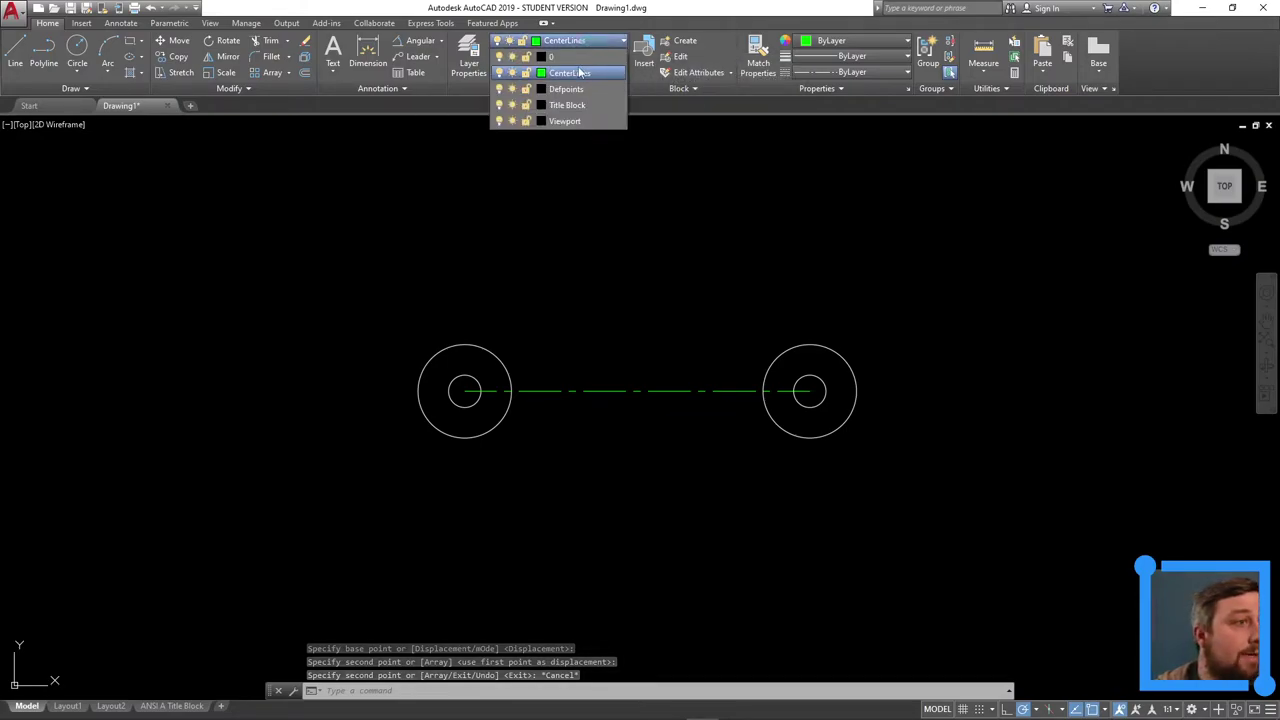
pyautogui.click(578, 57)
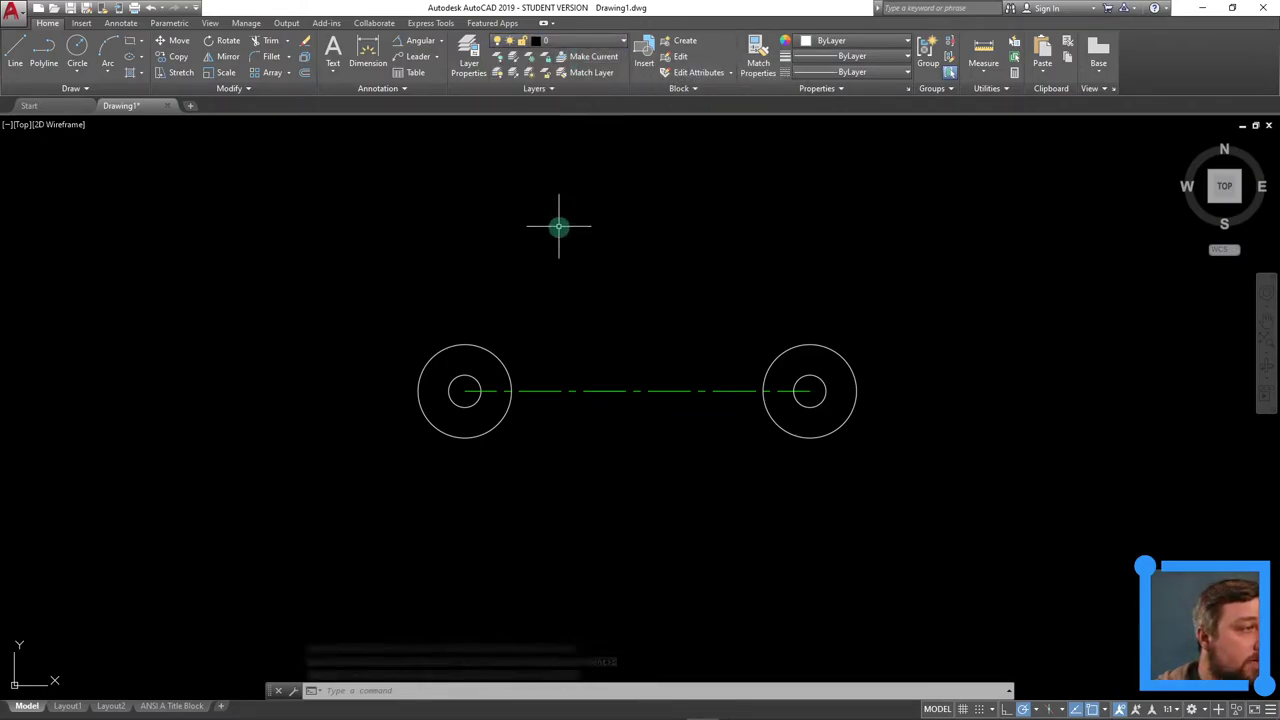
pyautogui.press('l')
pyautogui.press('Return')
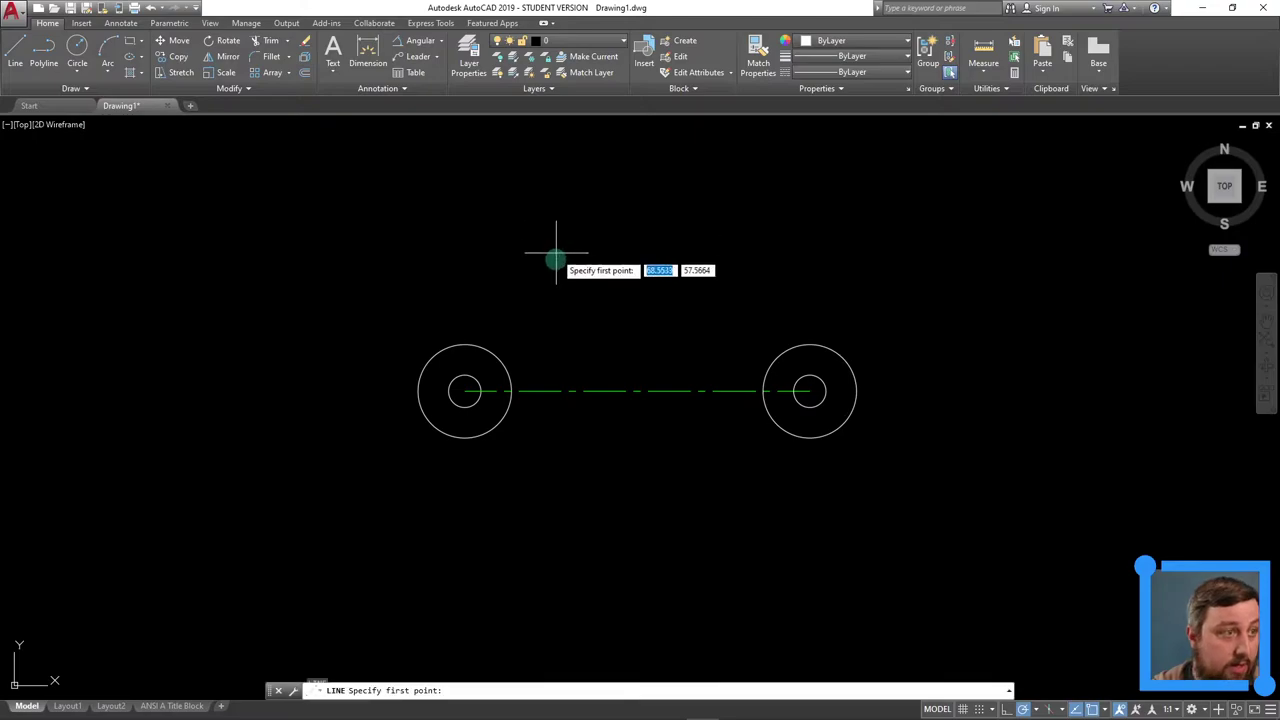
pyautogui.click(463, 437)
pyautogui.click(810, 437)
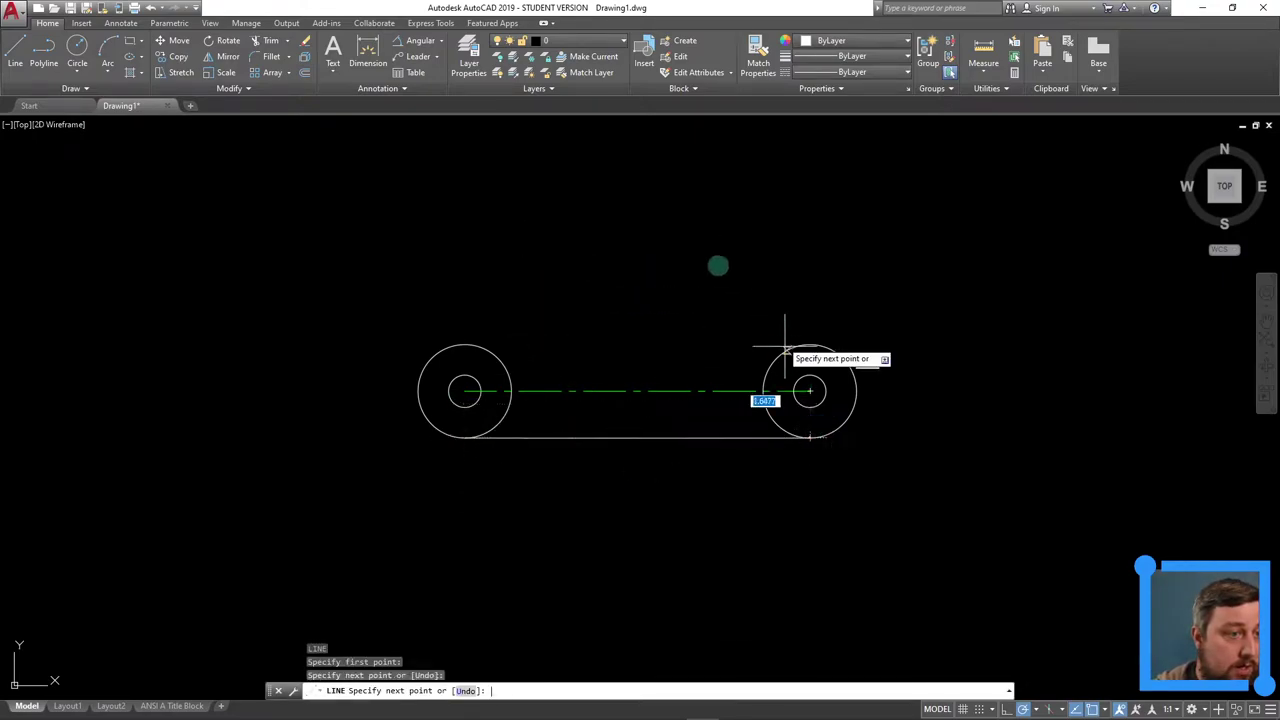
pyautogui.press('Return')
pyautogui.press('Return')
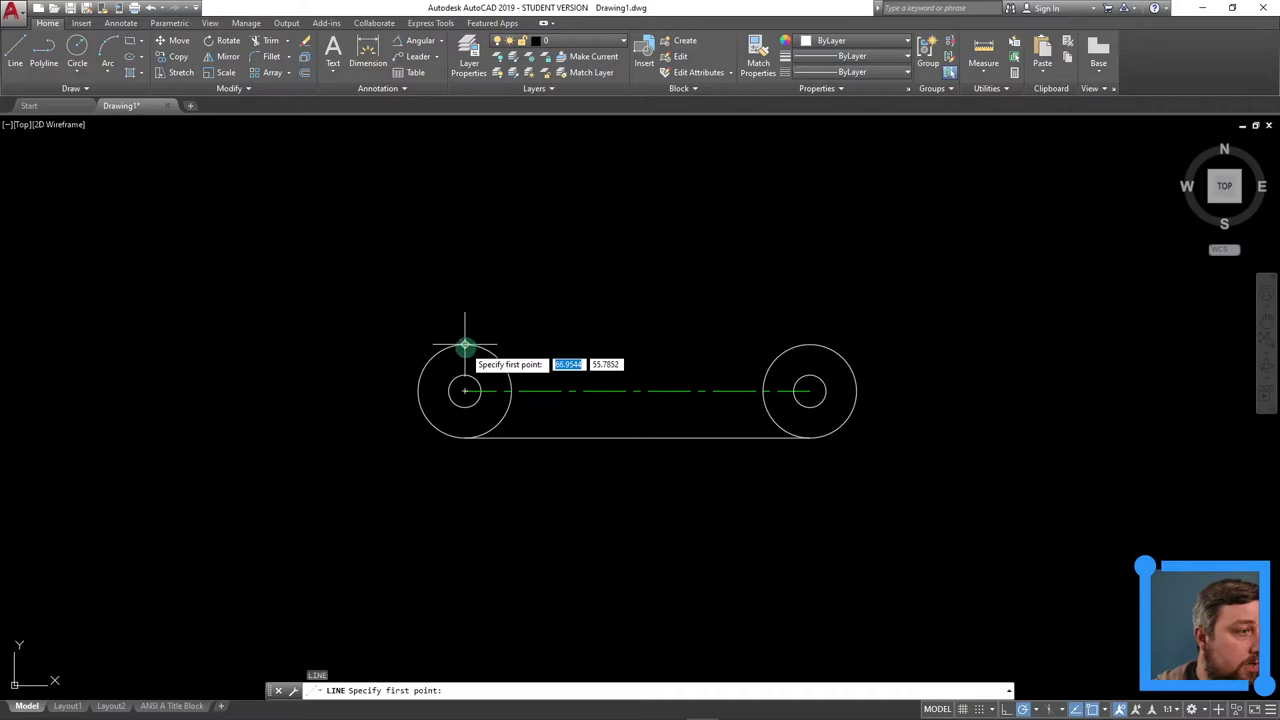
pyautogui.click(464, 345)
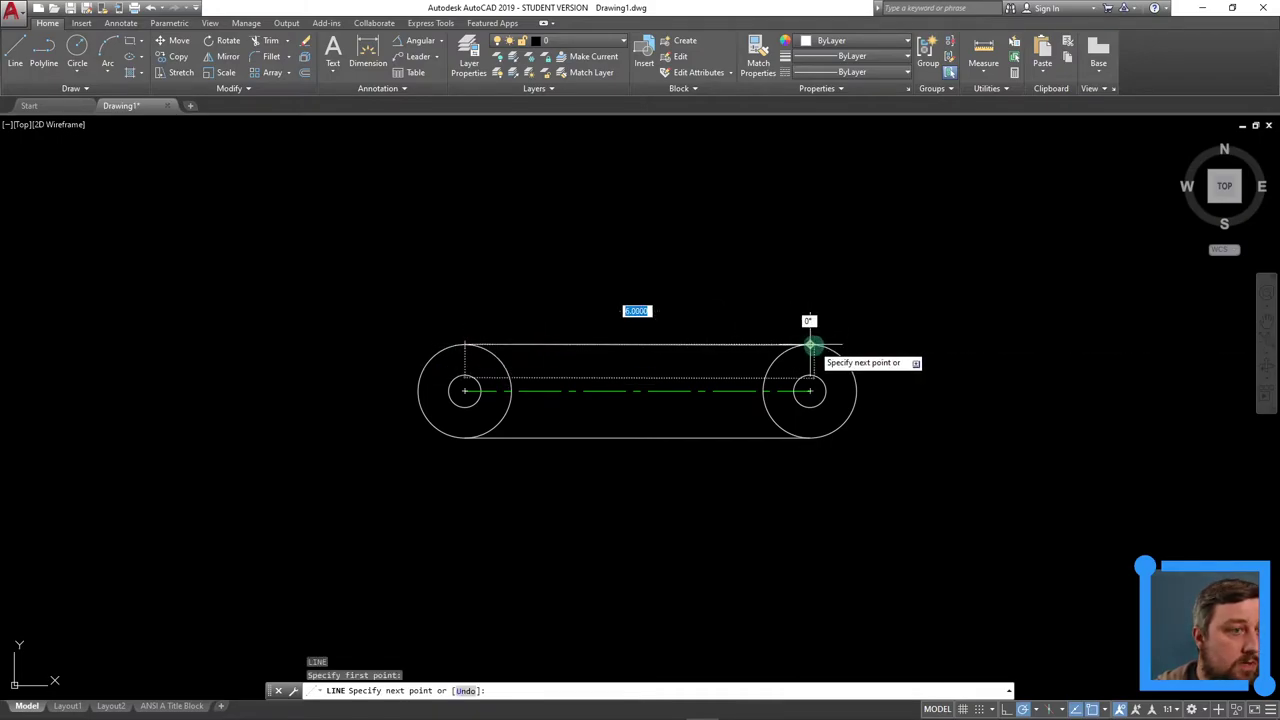
pyautogui.click(810, 345)
pyautogui.press('Return')
# Step: Trim away the inner halves of both outer circles to leave a rounded slot-shaped outline
pyautogui.click(911, 509)
pyautogui.click(346, 279)
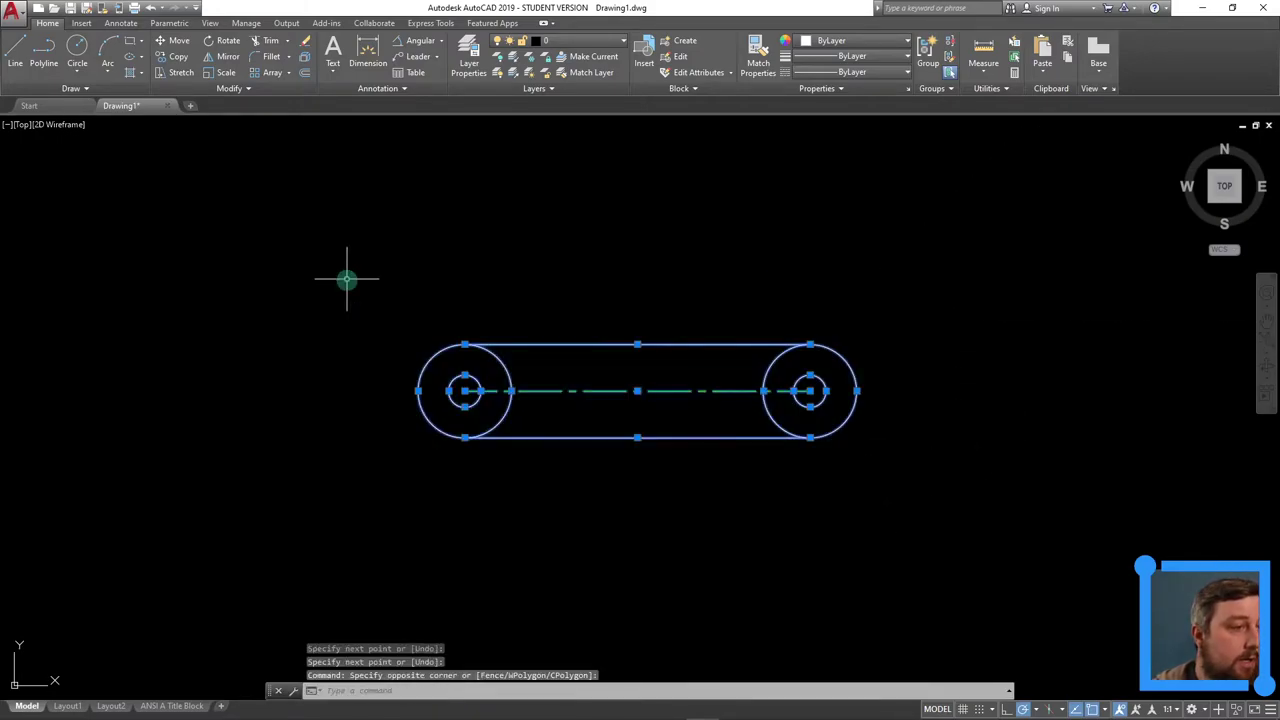
pyautogui.write('tr')
pyautogui.press('Return')
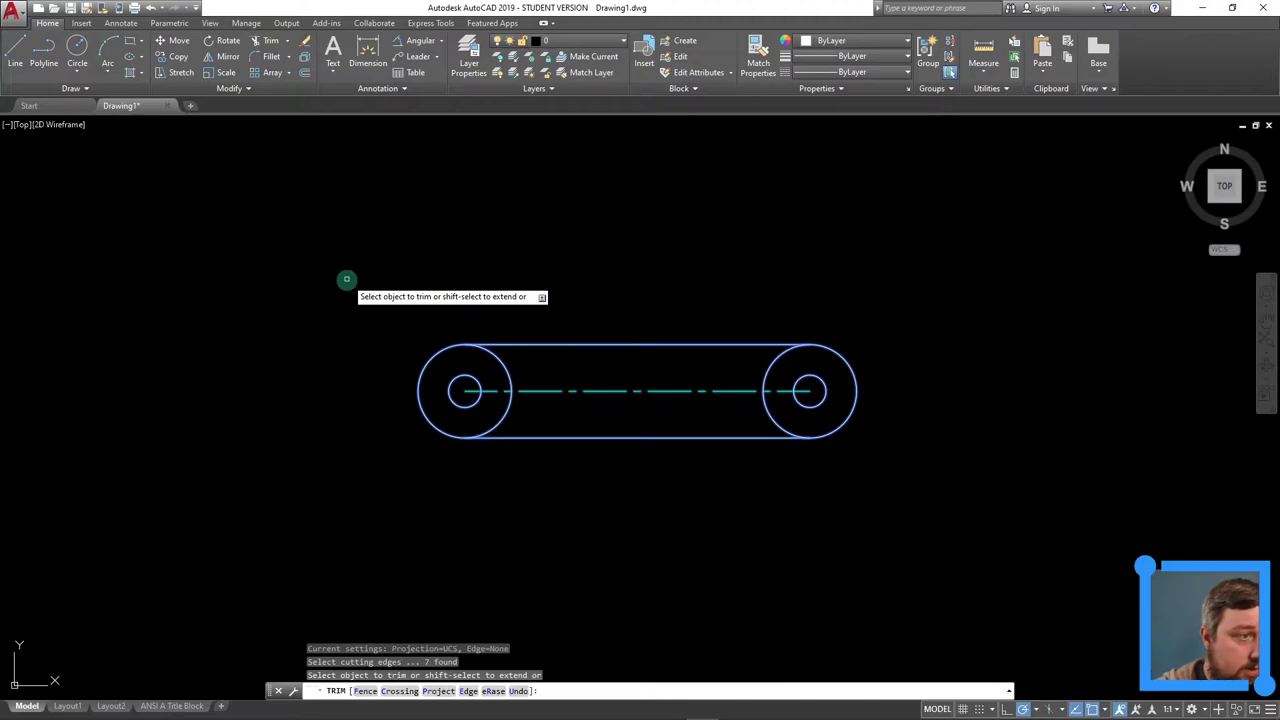
pyautogui.click(506, 363)
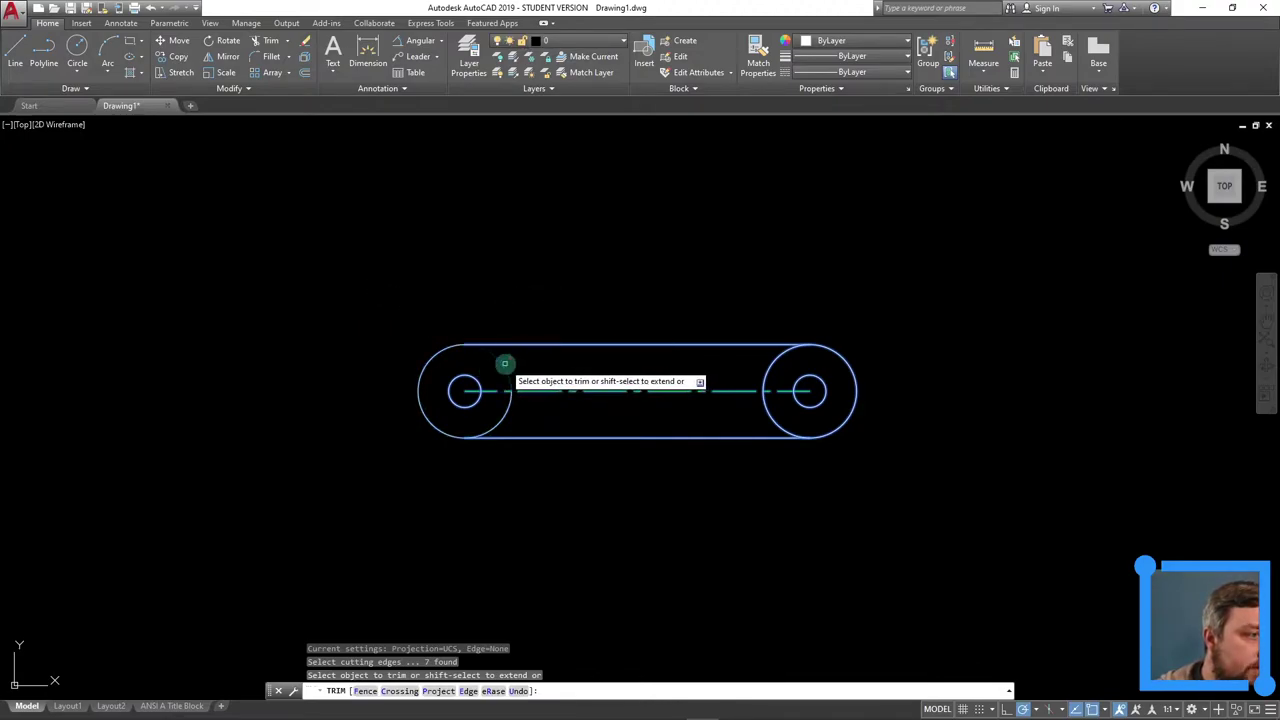
pyautogui.click(786, 429)
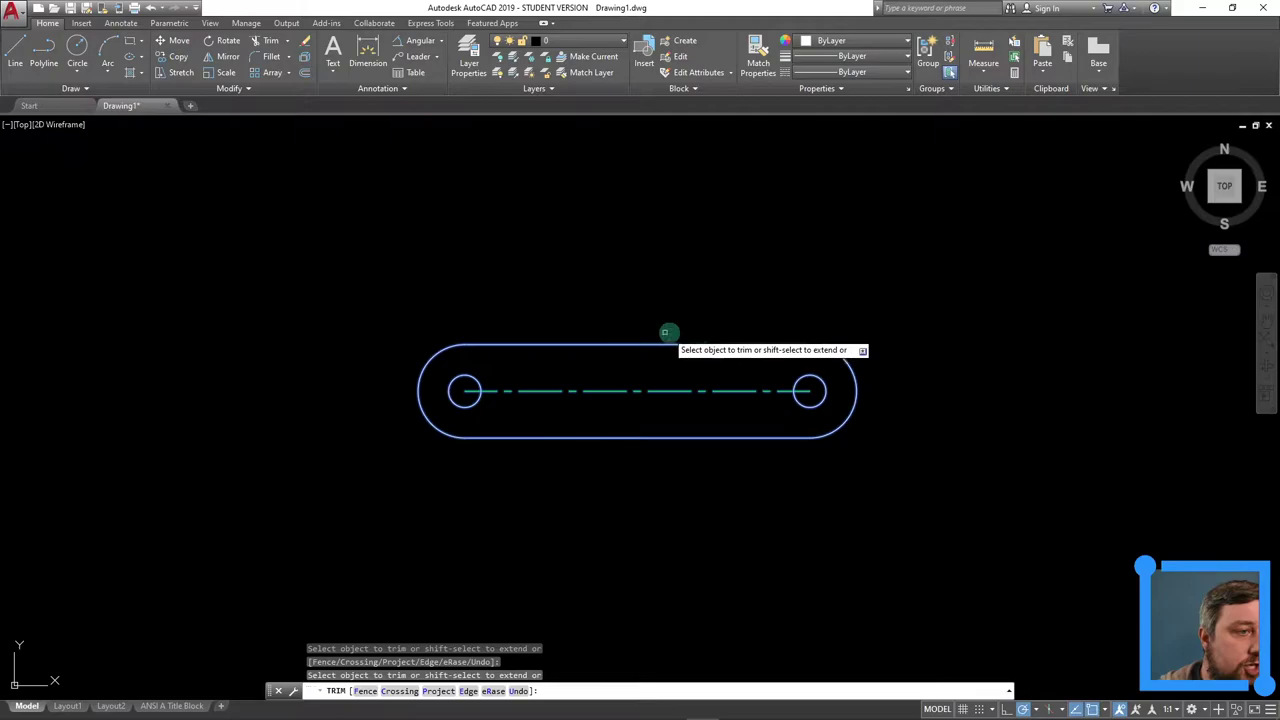
pyautogui.press('Escape')
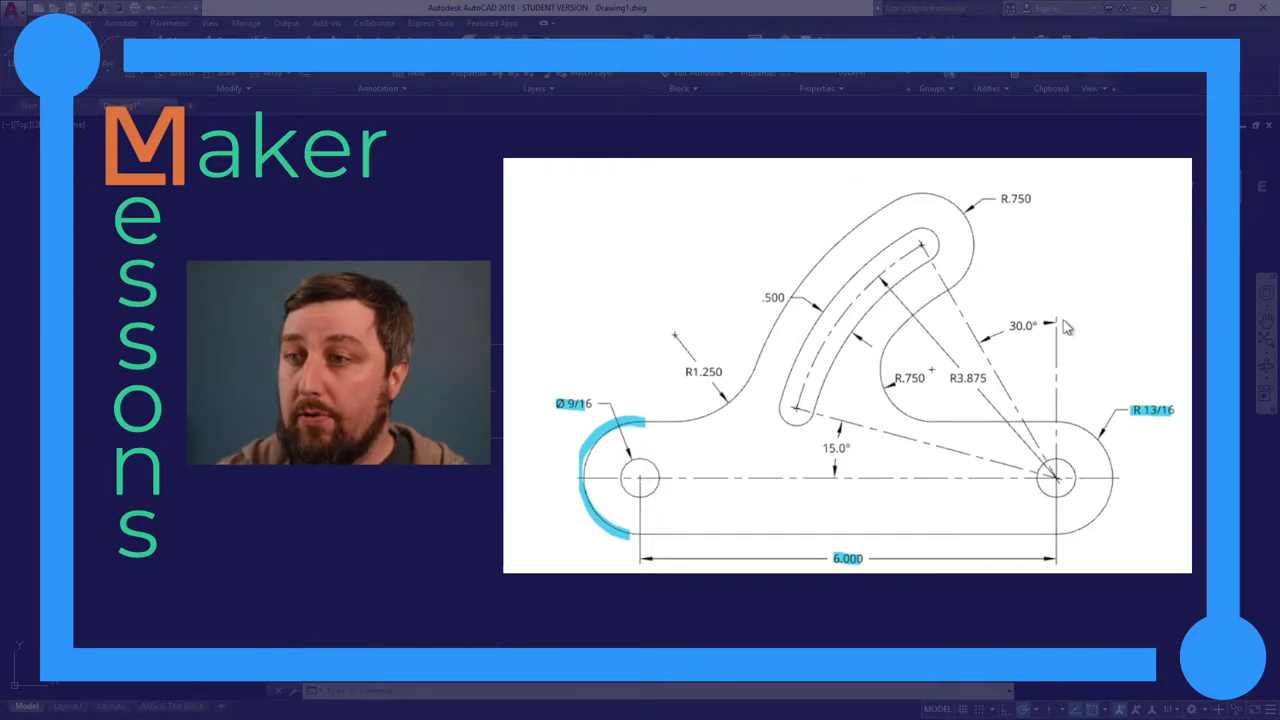
pyautogui.moveTo(1059, 313); pyautogui.dragTo(1064, 388)
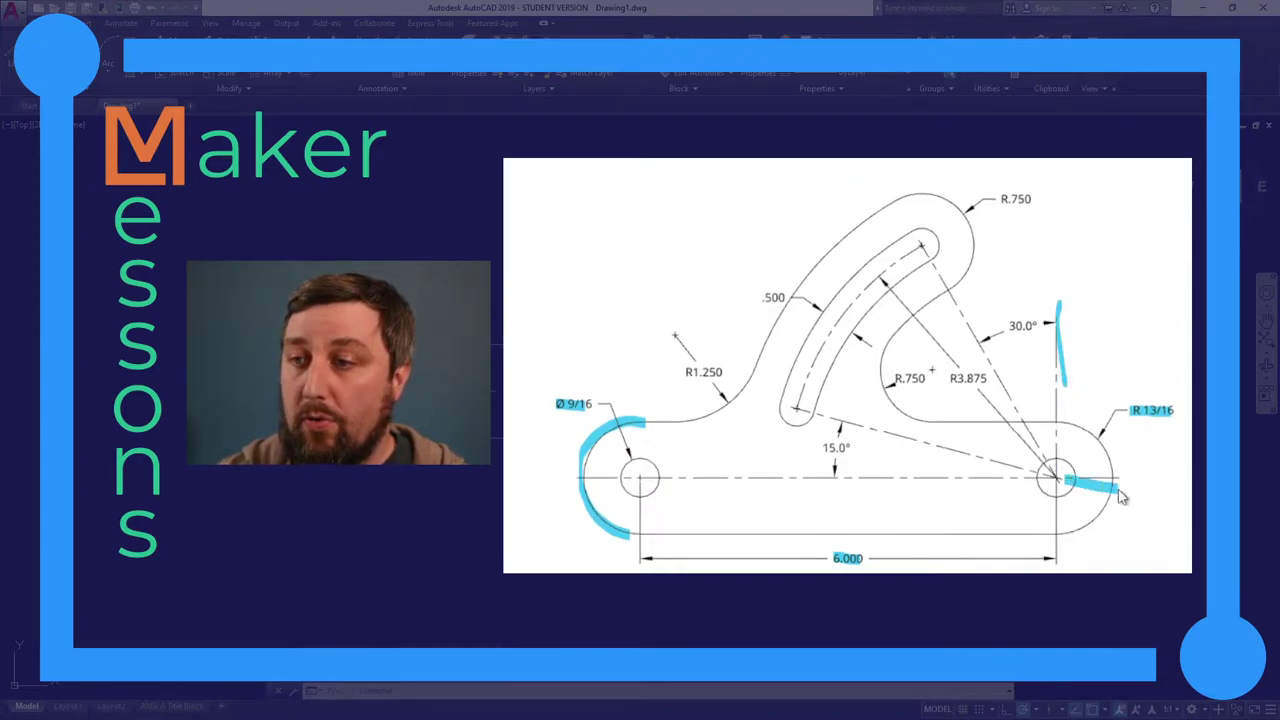
pyautogui.moveTo(1120, 492); pyautogui.dragTo(1151, 492)
pyautogui.moveTo(1150, 445)
pyautogui.mouseDown()
pyautogui.moveTo(1134, 428)
pyautogui.moveTo(1165, 447)
pyautogui.mouseUp()
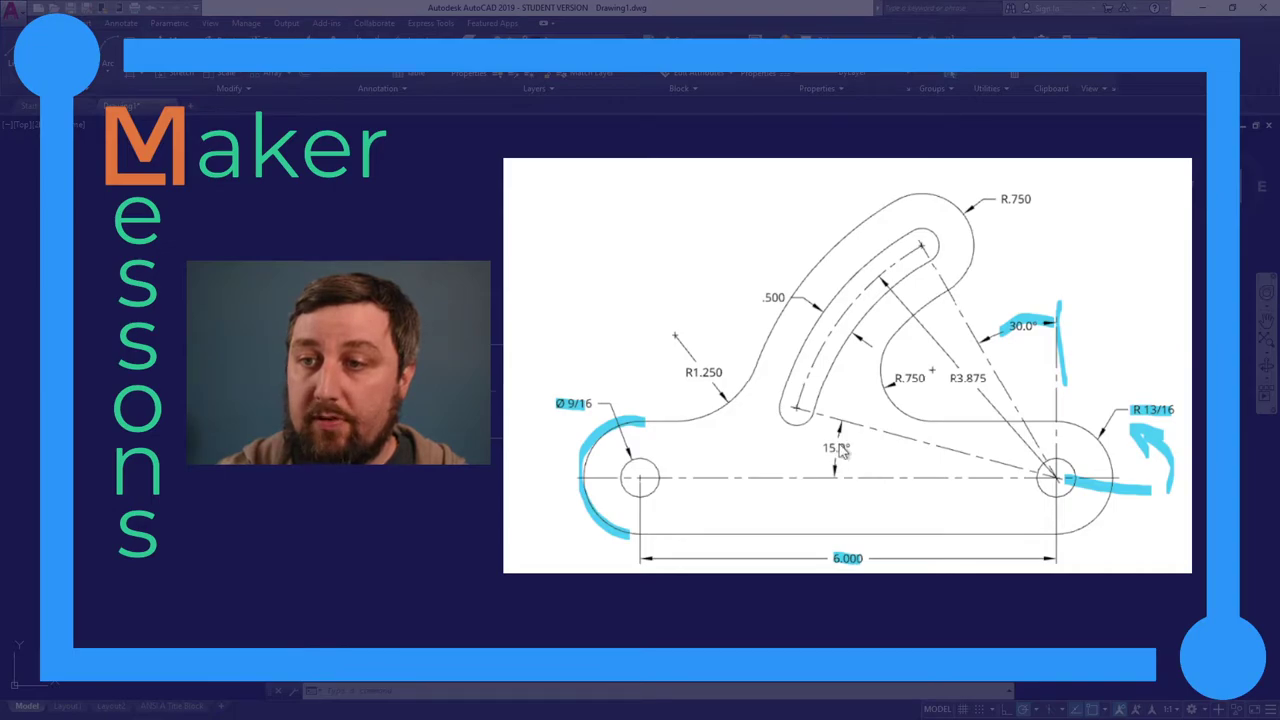
pyautogui.moveTo(824, 449); pyautogui.dragTo(846, 449)
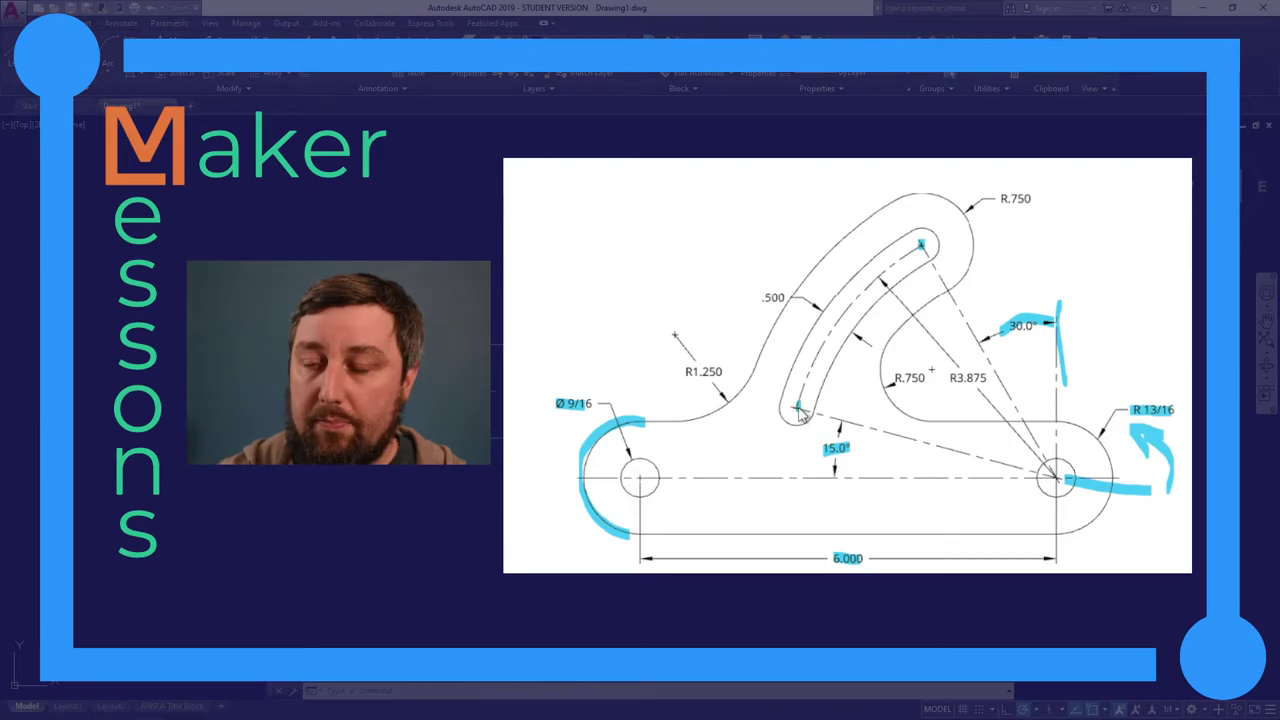
pyautogui.moveTo(950, 378); pyautogui.dragTo(993, 379)
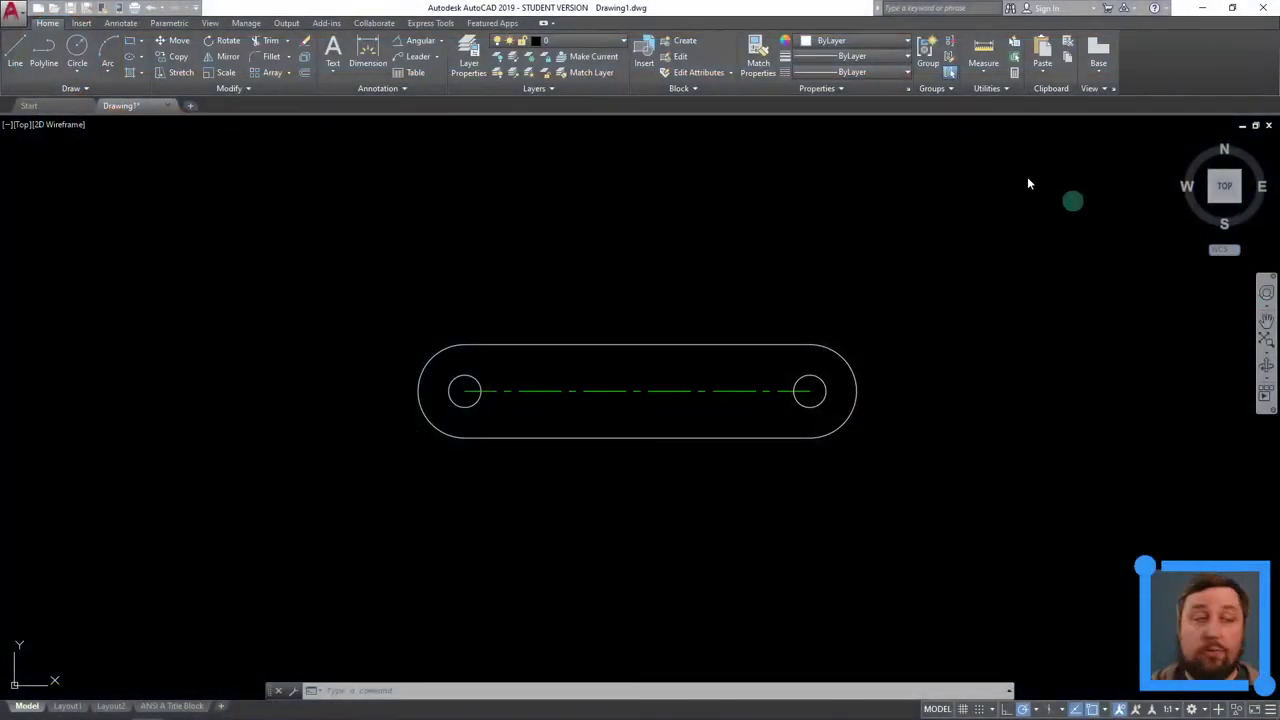
# Step: On the CenterLines layer, draw a line 3.875 long at 120° from the right hole's center
pyautogui.click(585, 42)
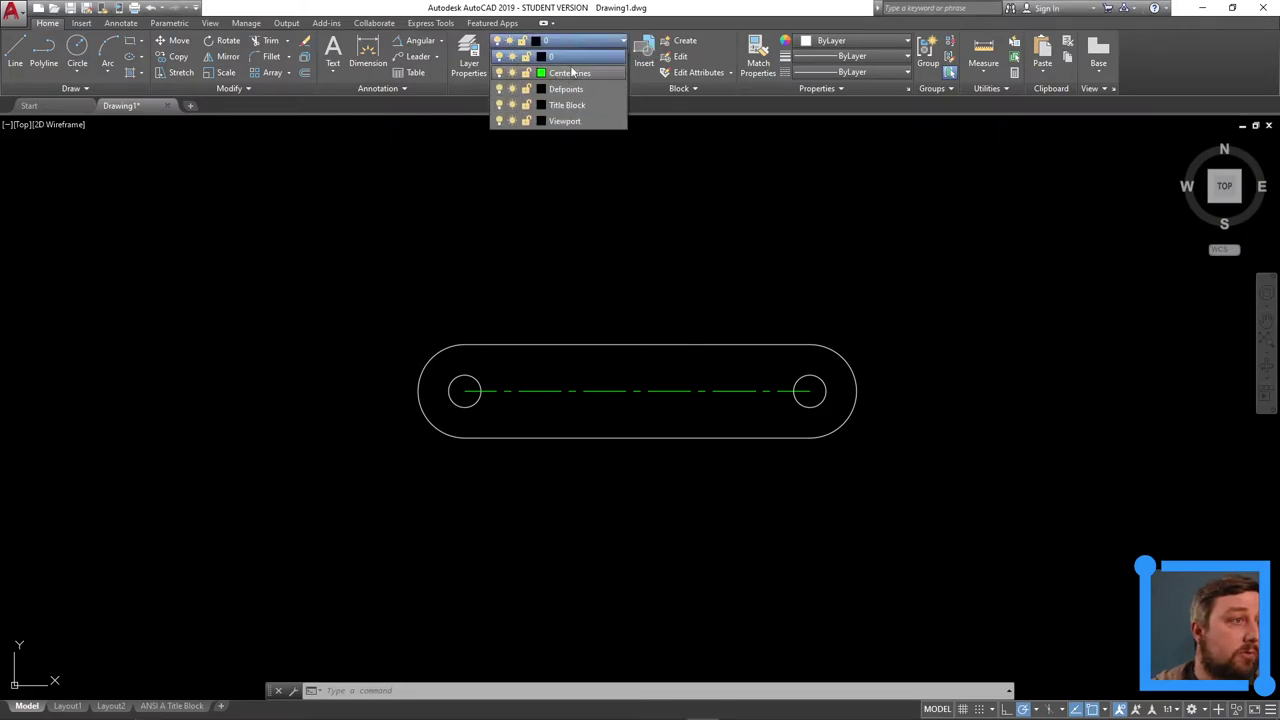
pyautogui.click(570, 73)
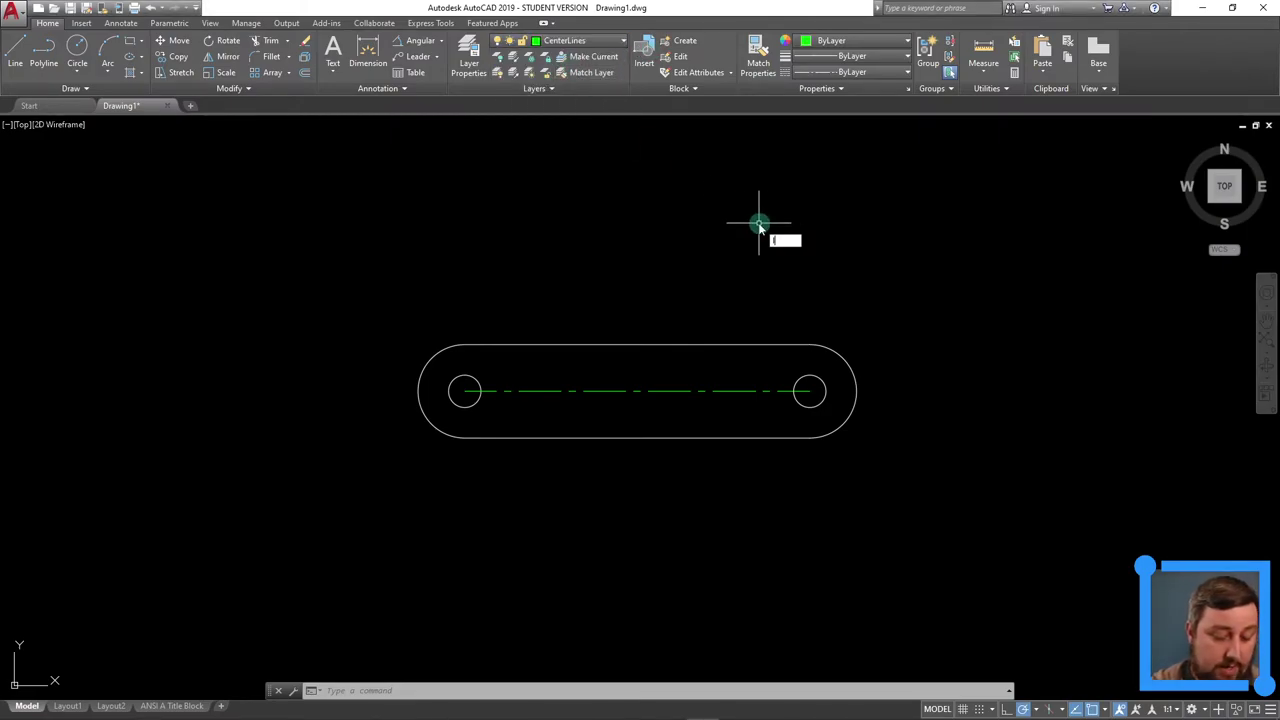
pyautogui.press('l')
pyautogui.press('Return')
pyautogui.click(810, 390)
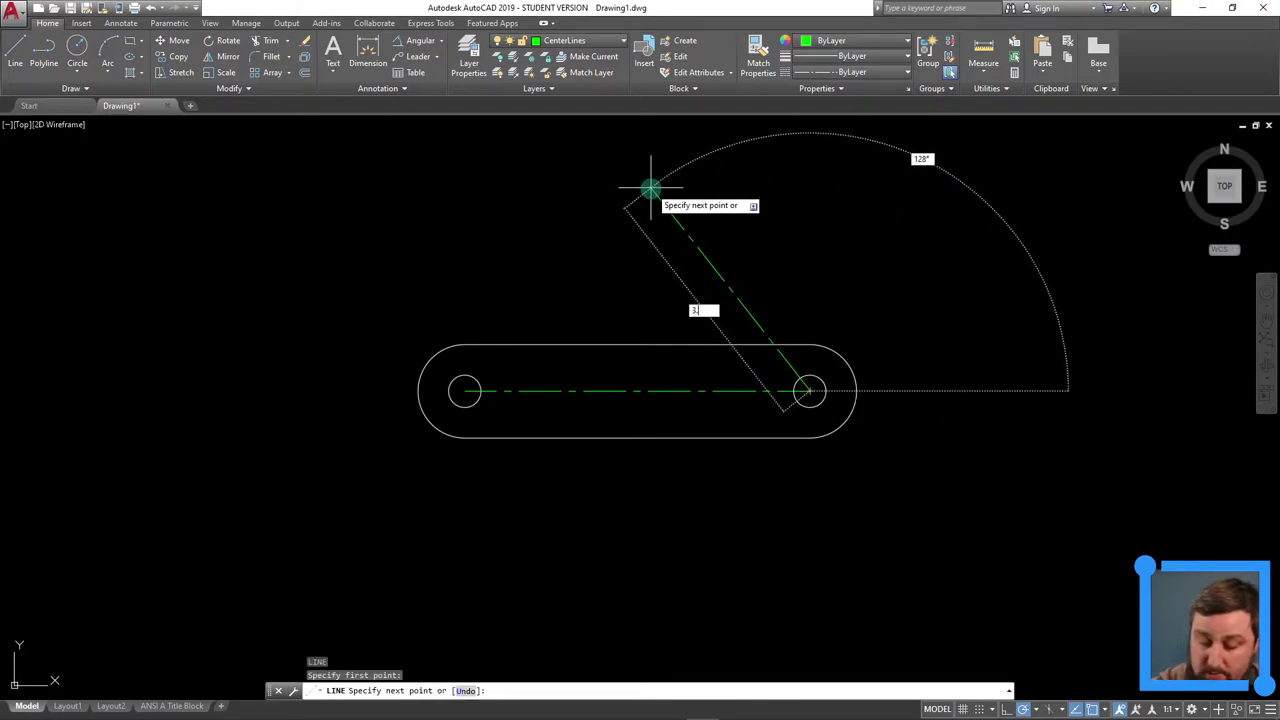
pyautogui.write('3.875')
pyautogui.press('Tab')
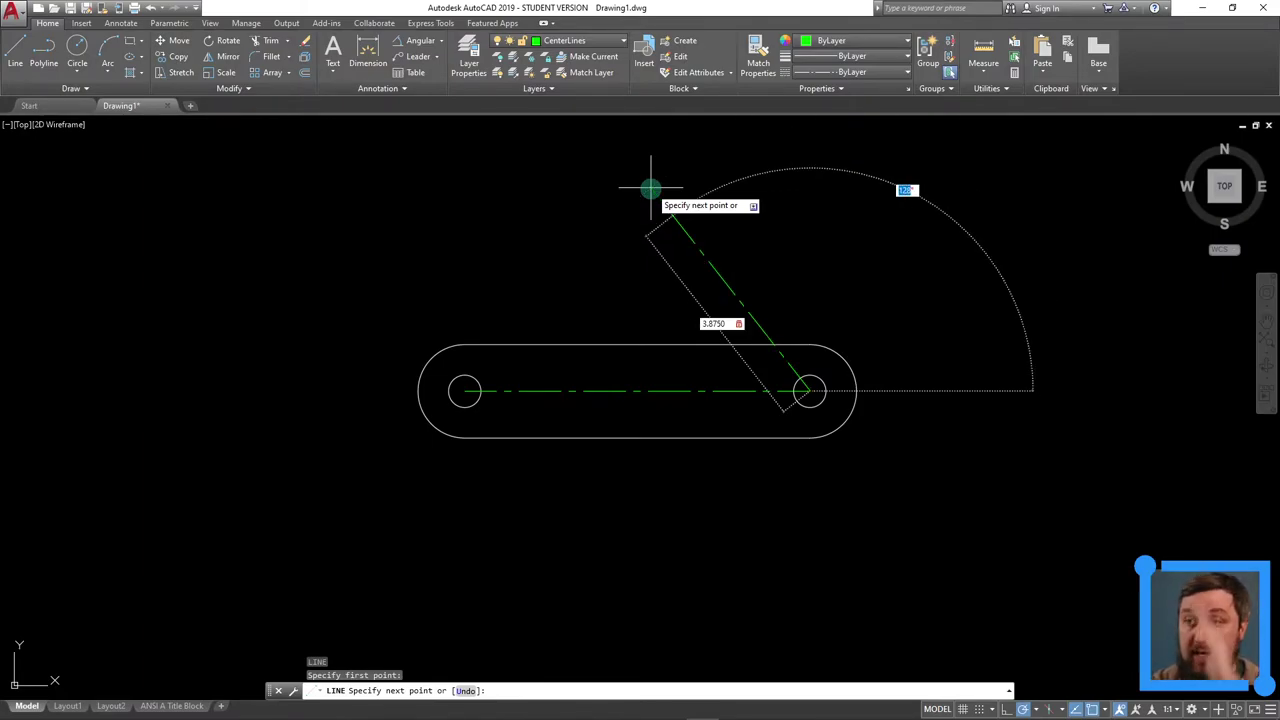
pyautogui.press('Return')
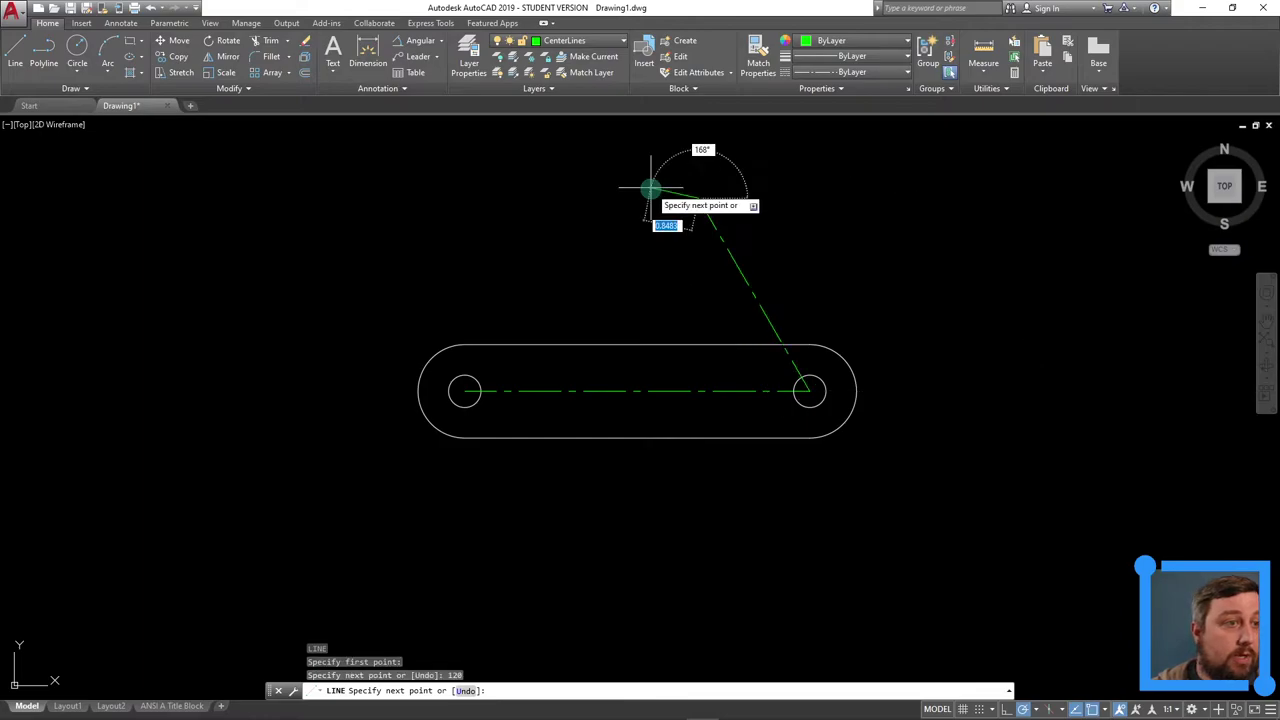
pyautogui.press('Escape')
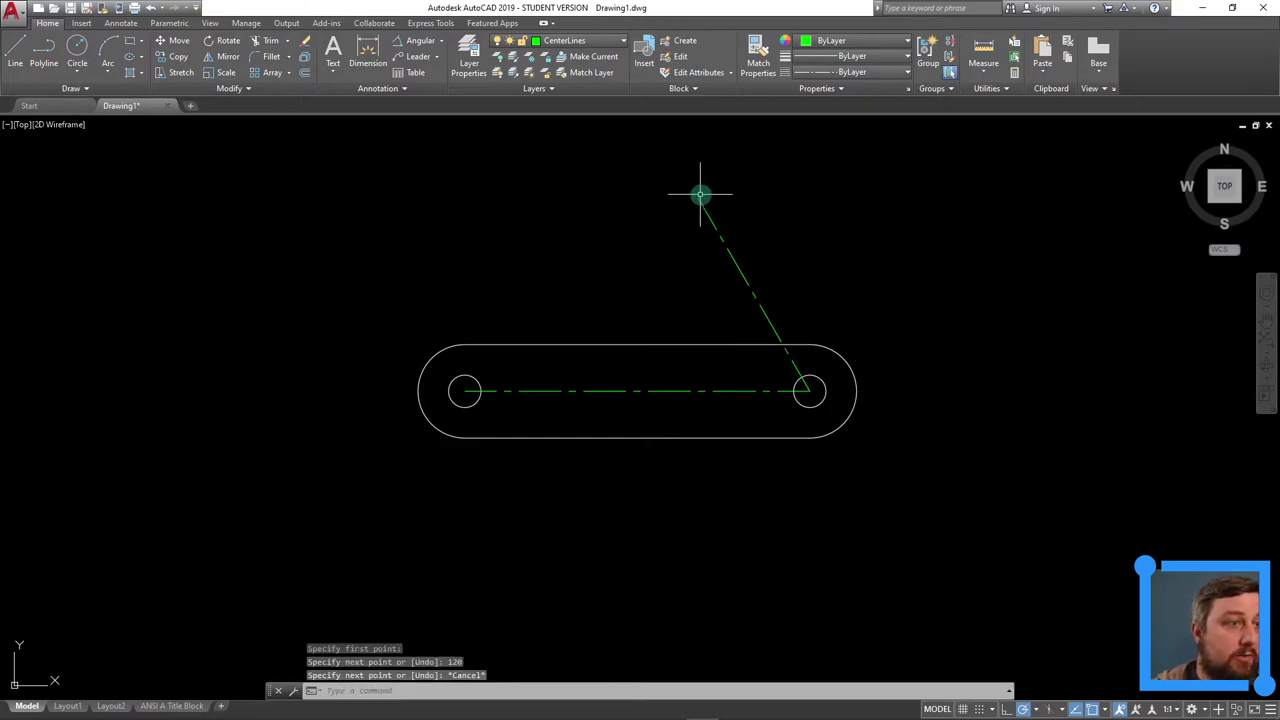
# Step: Draw a centerline 3.875 long at 165° from the right hole's center
pyautogui.press('Return')
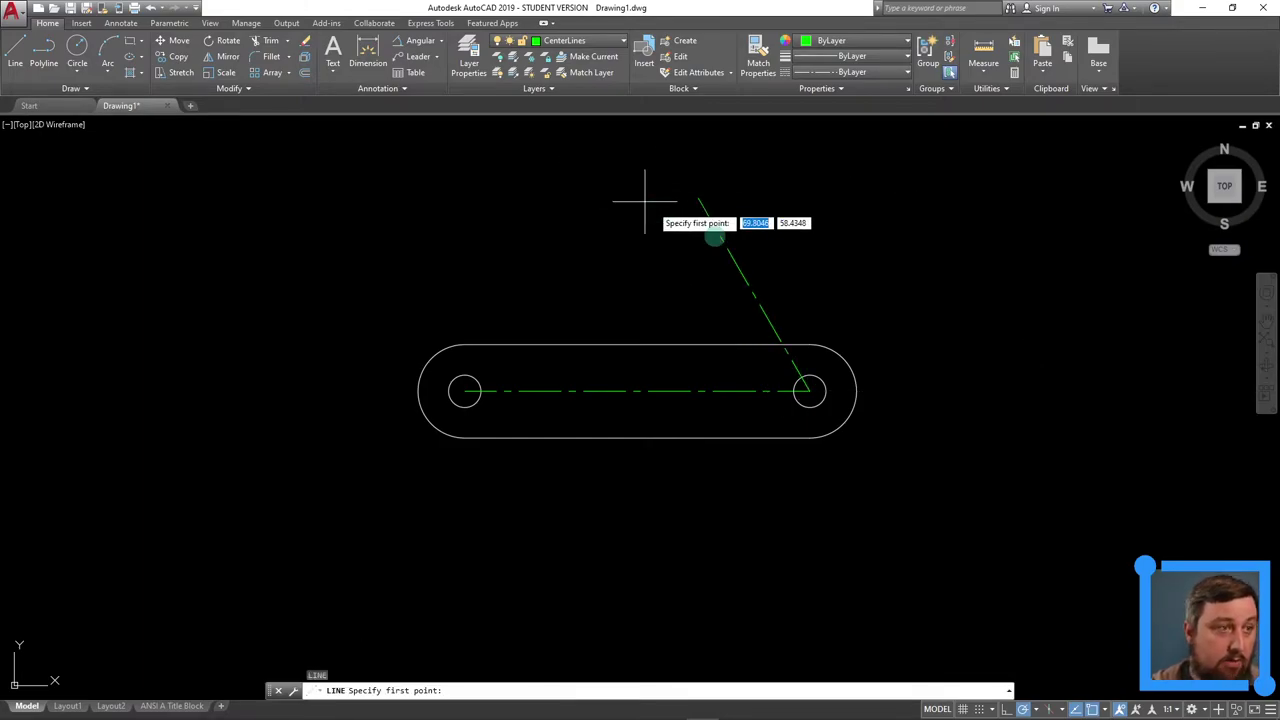
pyautogui.click(810, 390)
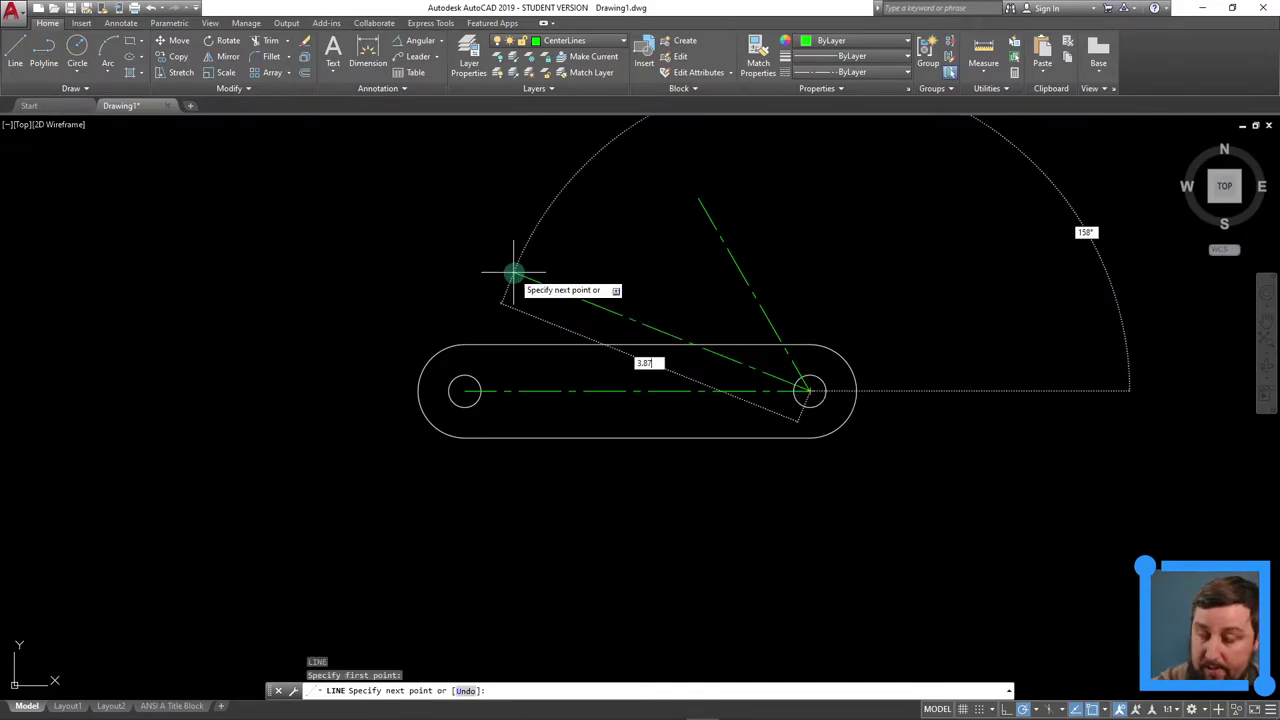
pyautogui.press('Tab')
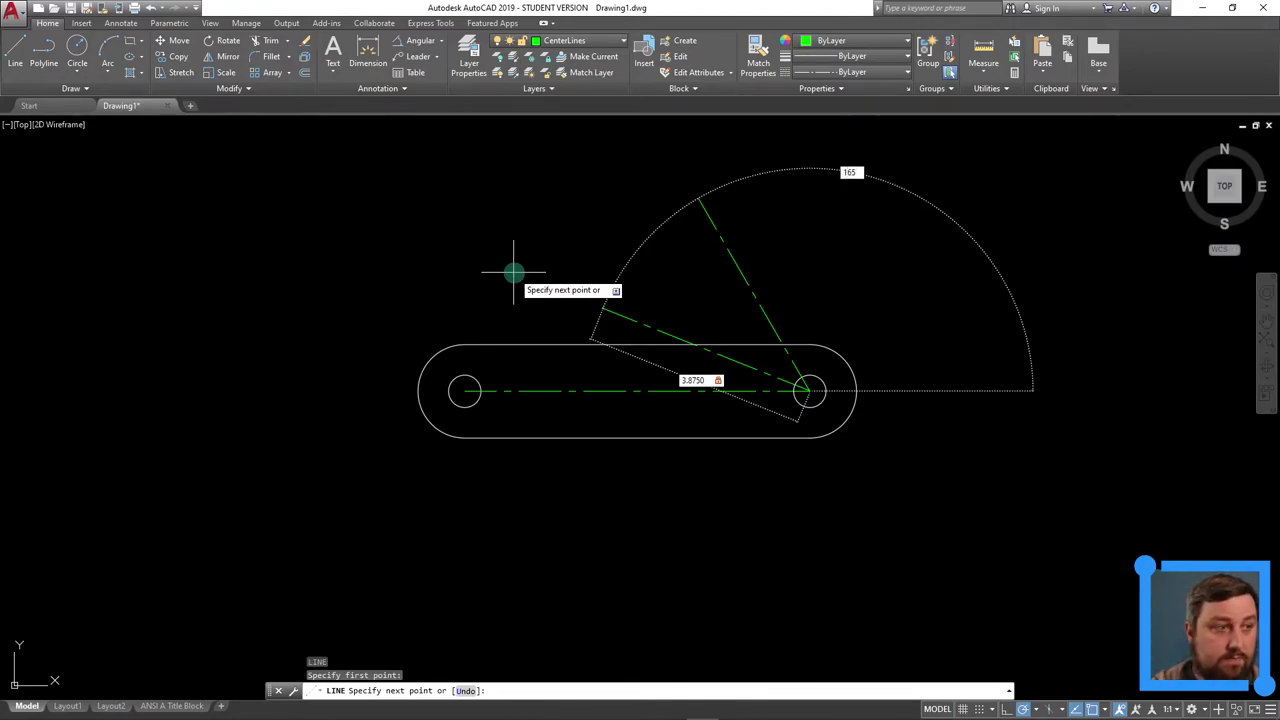
pyautogui.write('165')
pyautogui.press('Return')
pyautogui.press('Escape')
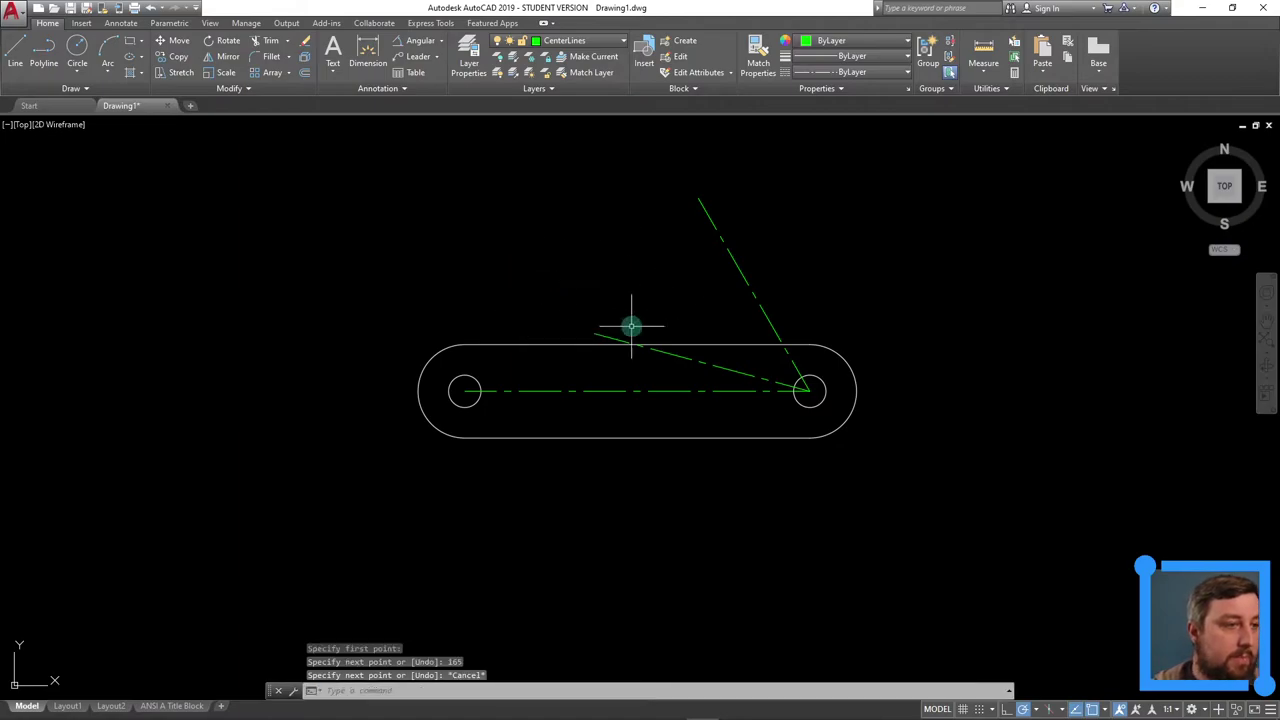
# Step: Draw a centerline circle centered on the right hole and passing through the upper end of the 120° line
pyautogui.click(710, 209)
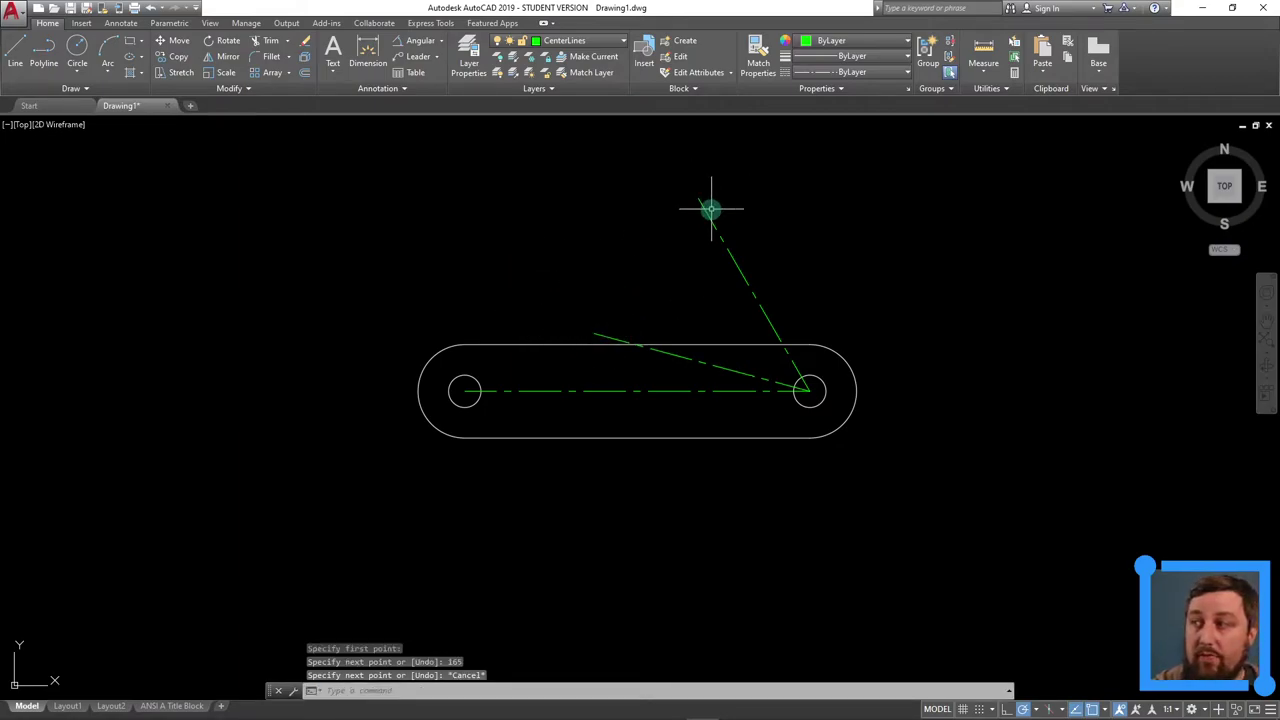
pyautogui.scroll(2, 708, 250)
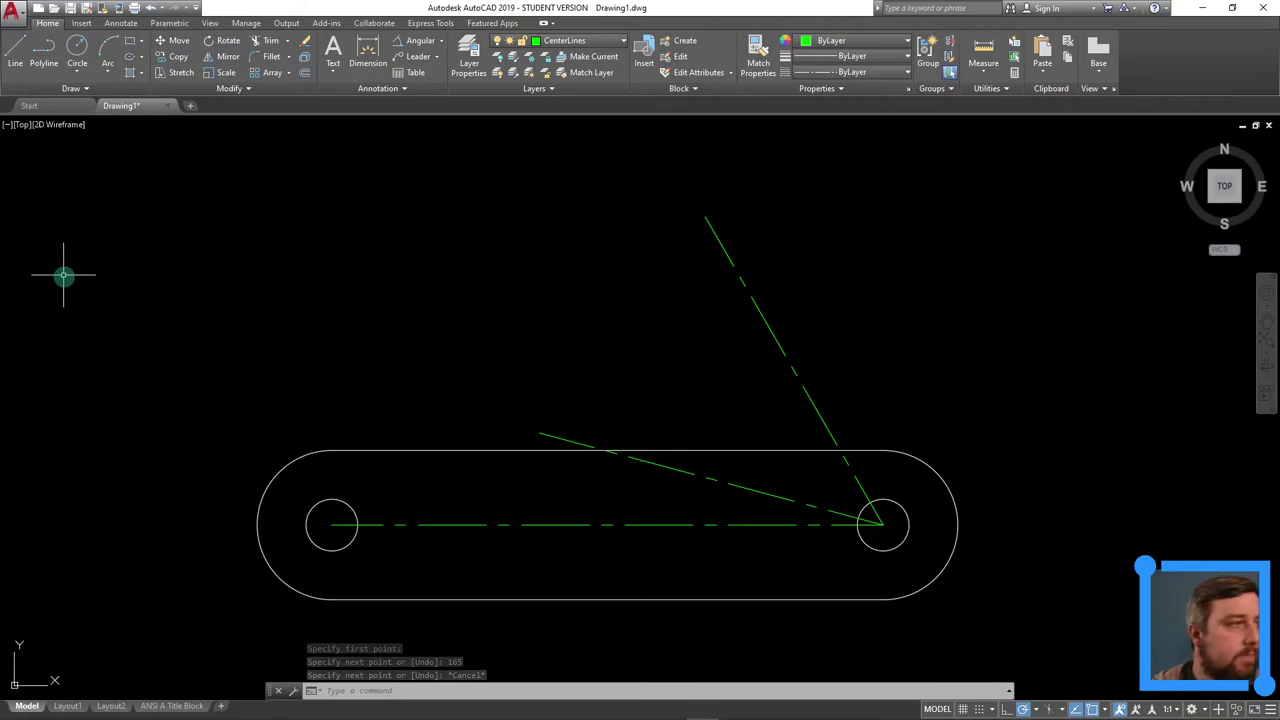
pyautogui.click(78, 64)
pyautogui.click(105, 95)
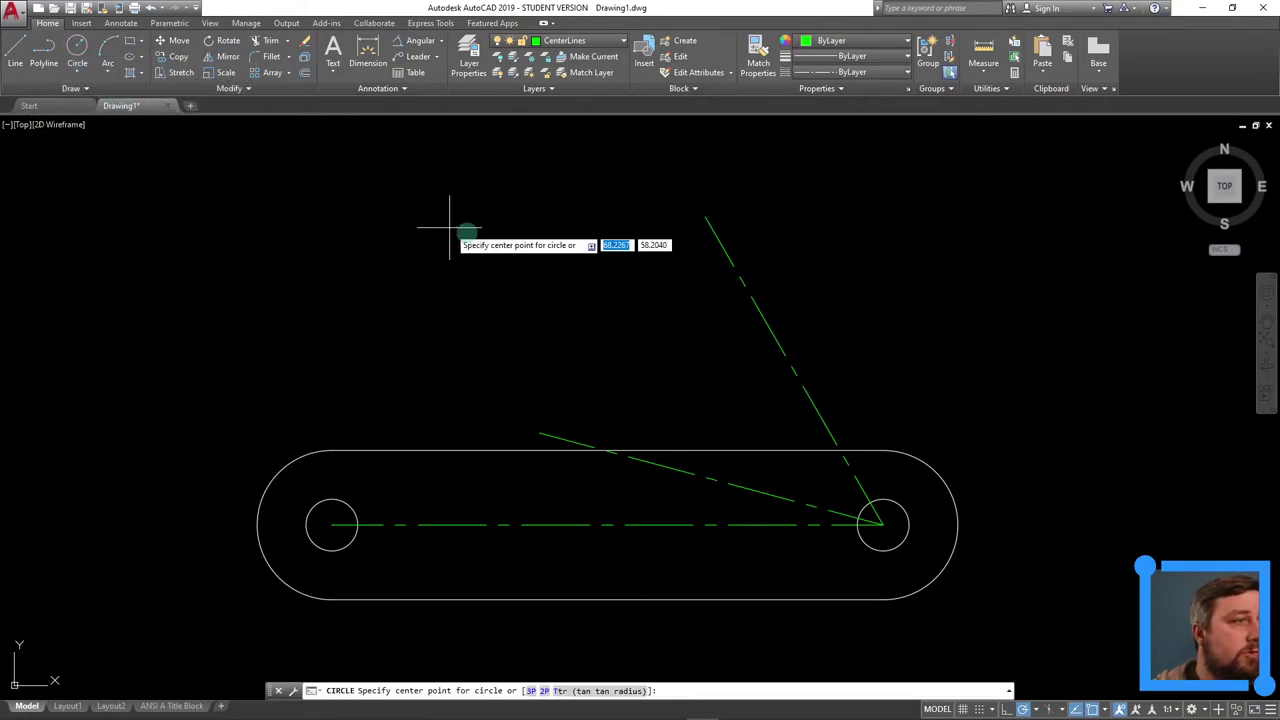
pyautogui.click(882, 522)
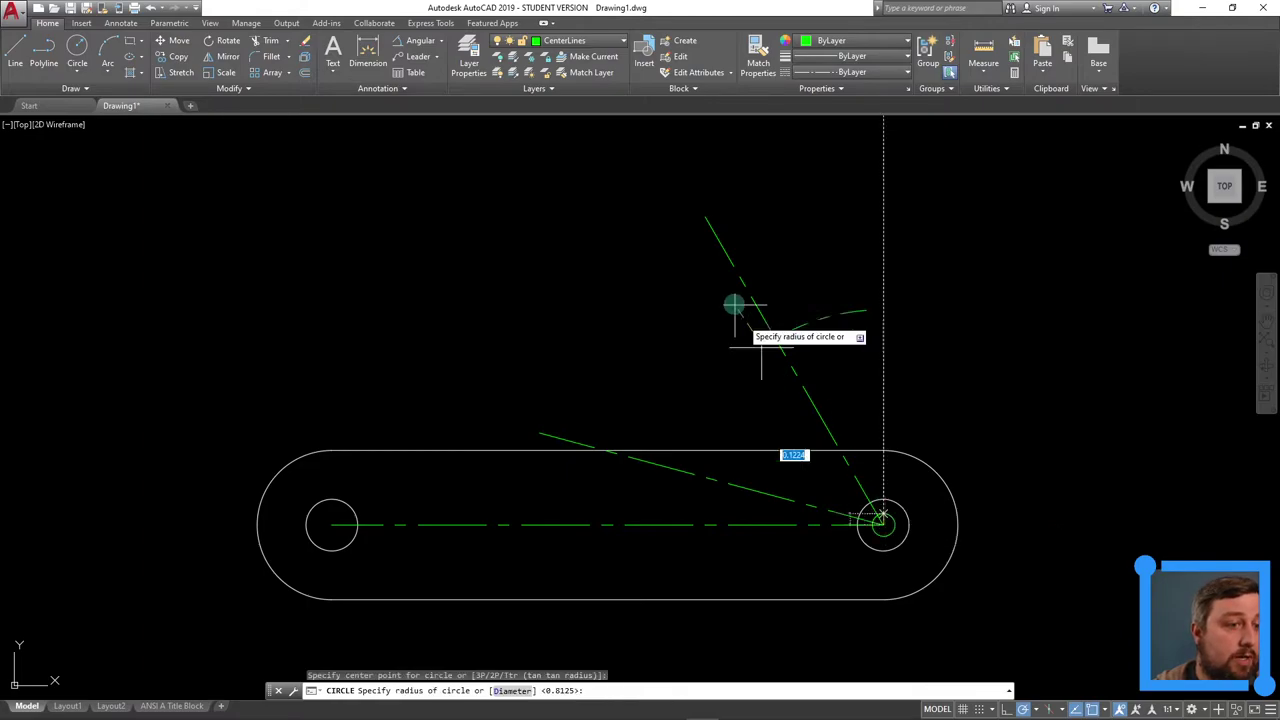
pyautogui.click(706, 217)
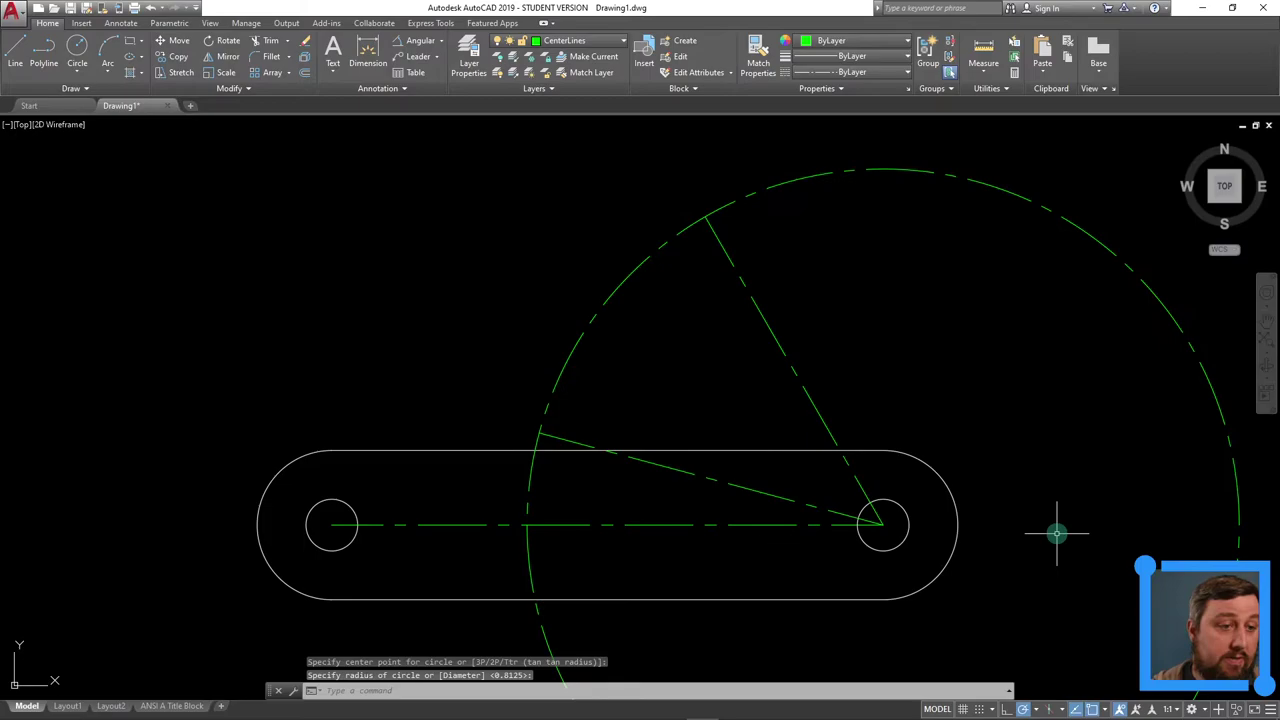
# Step: Trim the large centerline circle so only the arc between the ends of the 120° and 165° lines is left
pyautogui.moveTo(1060, 552); pyautogui.dragTo(1093, 469, button='middle')
pyautogui.scroll(-2, 1086, 485)
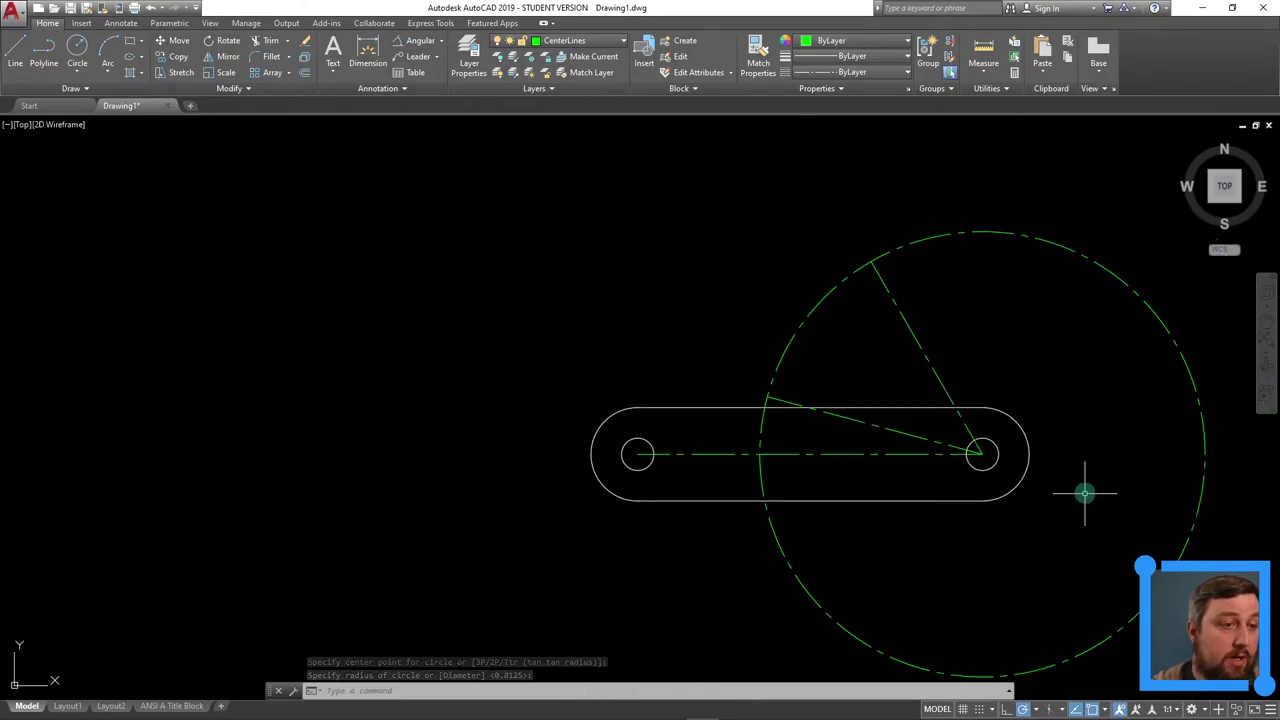
pyautogui.click(1087, 538)
pyautogui.click(645, 221)
pyautogui.press('Return')
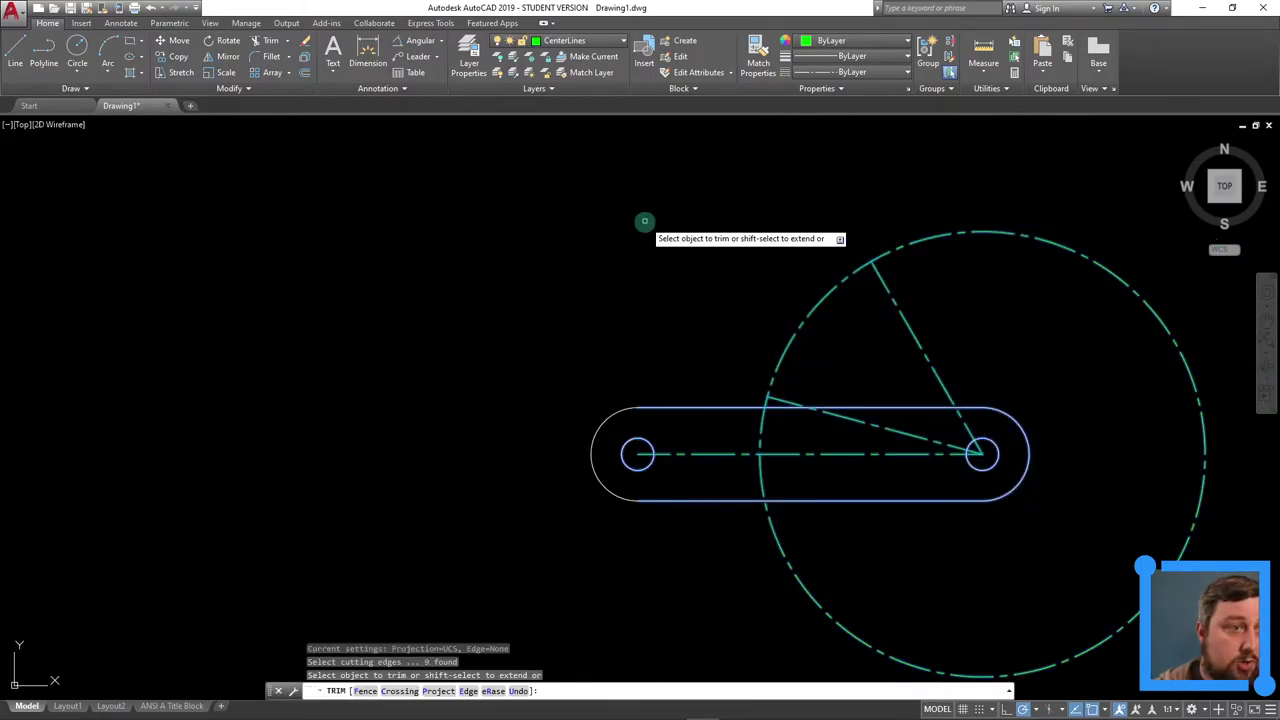
pyautogui.click(760, 432)
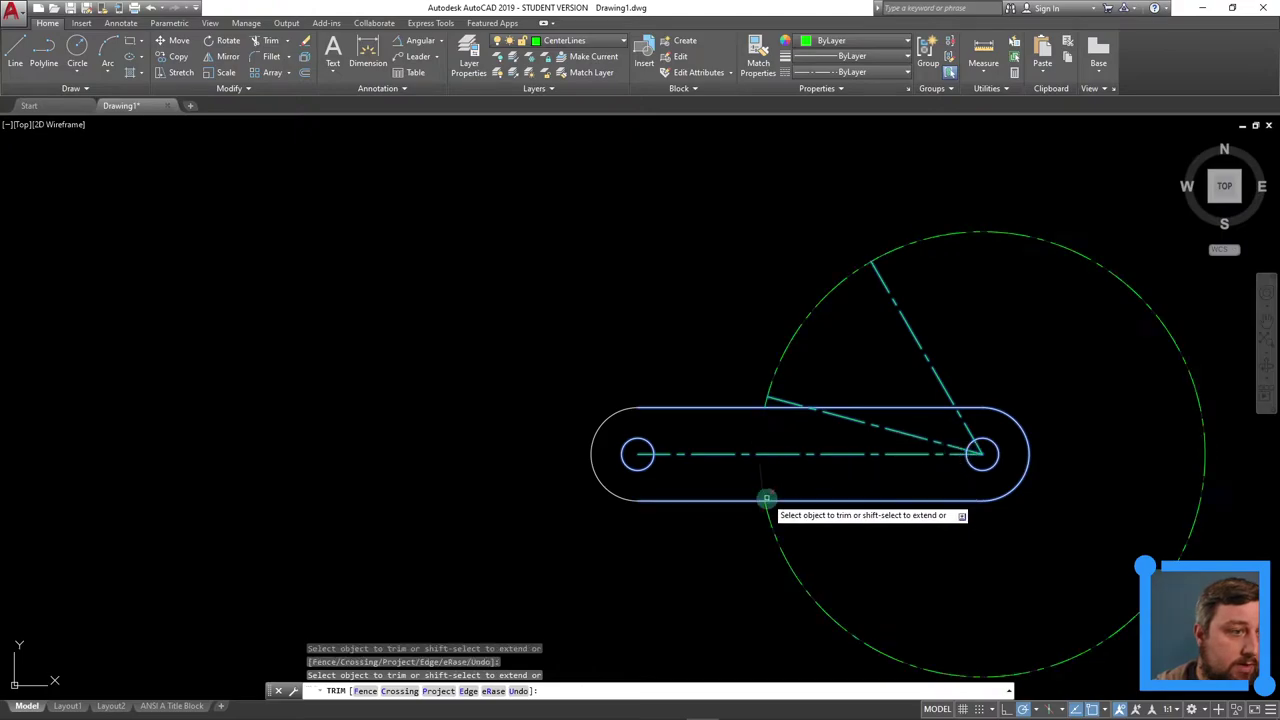
pyautogui.click(772, 531)
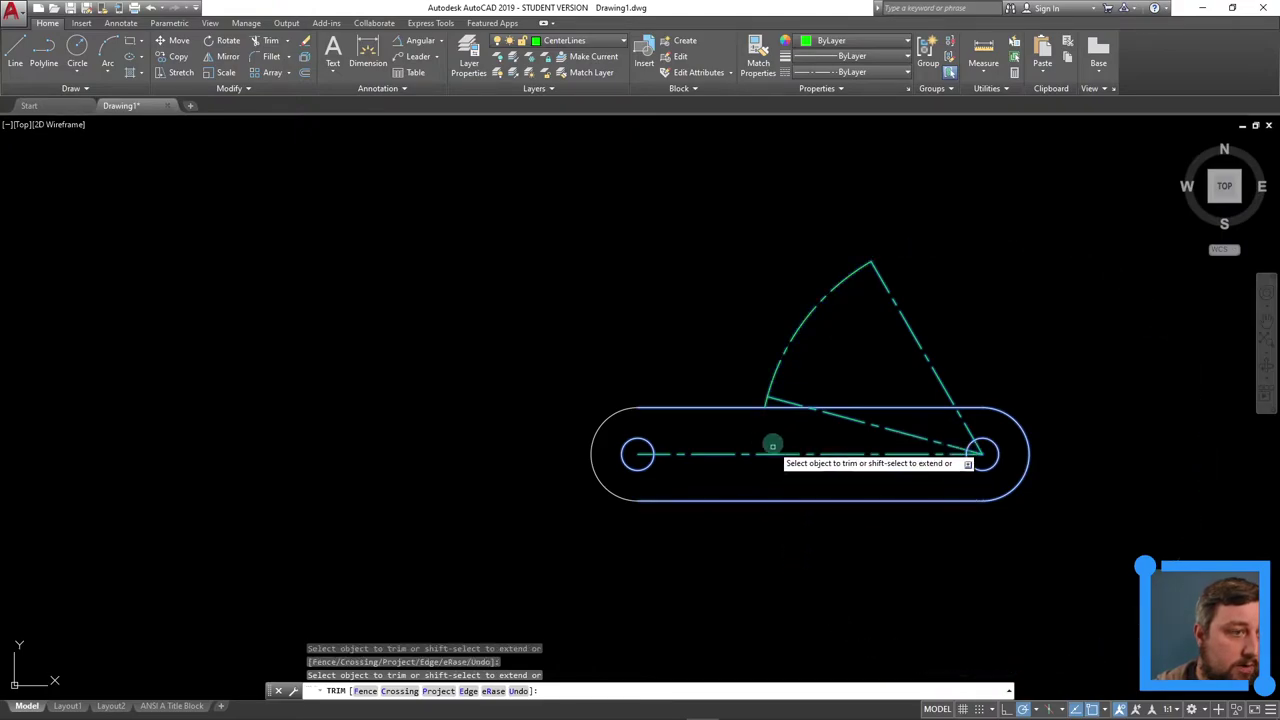
pyautogui.scroll(3, 771, 430)
pyautogui.scroll(-2, 860, 380)
pyautogui.scroll(-1, 879, 376)
pyautogui.scroll(1, 934, 368)
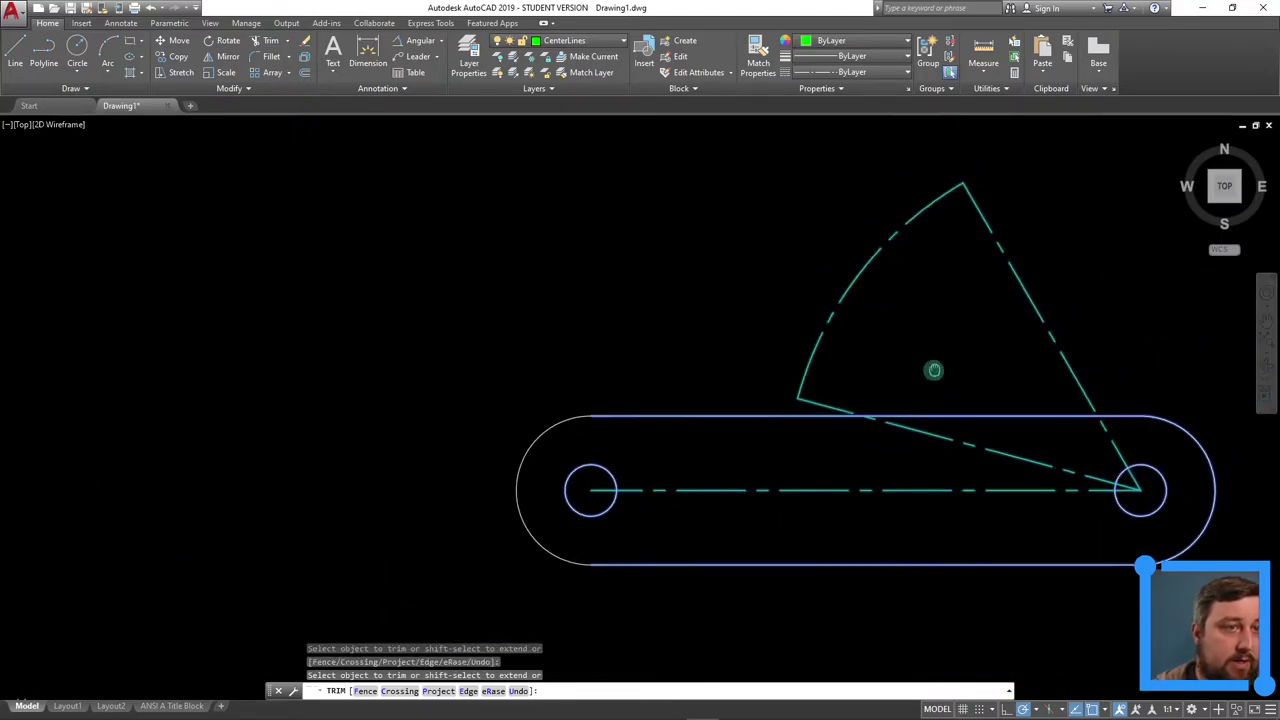
pyautogui.press('Escape')
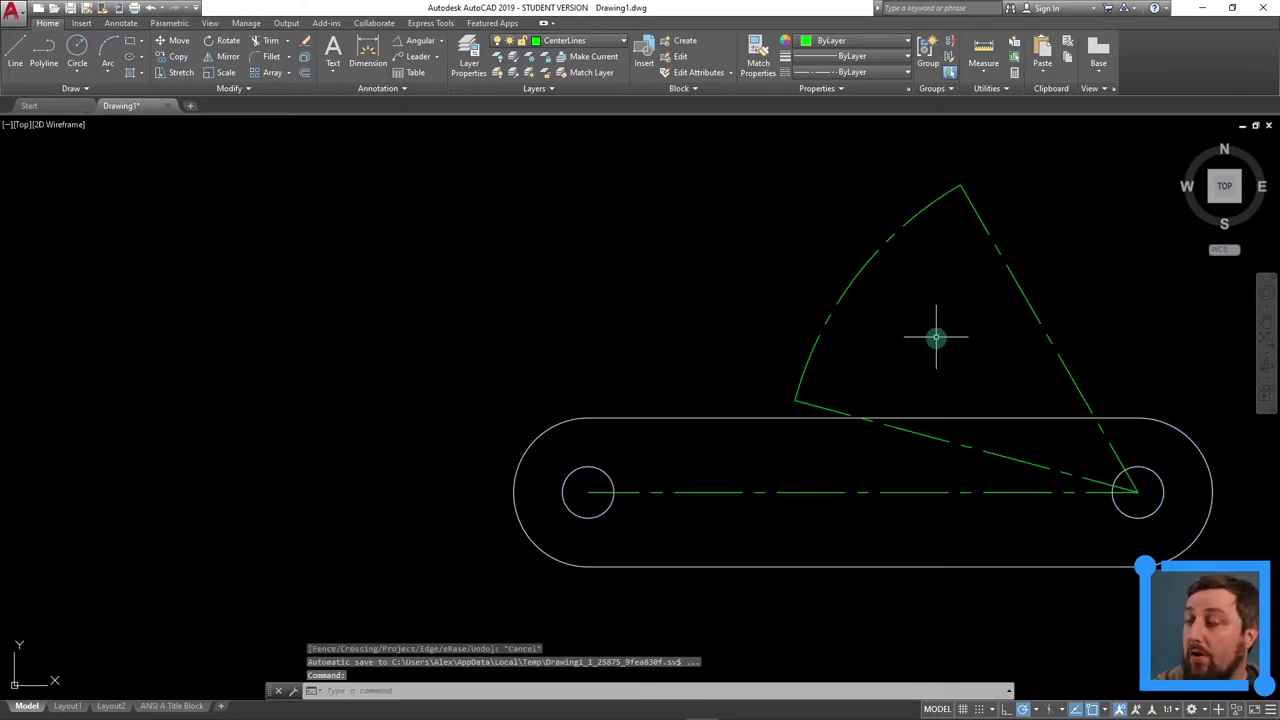
# Step: On layer 0, draw a 0.5 diameter circle centered at the upper end of the 120° centerline
pyautogui.moveTo(934, 340); pyautogui.dragTo(843, 346, button='middle')
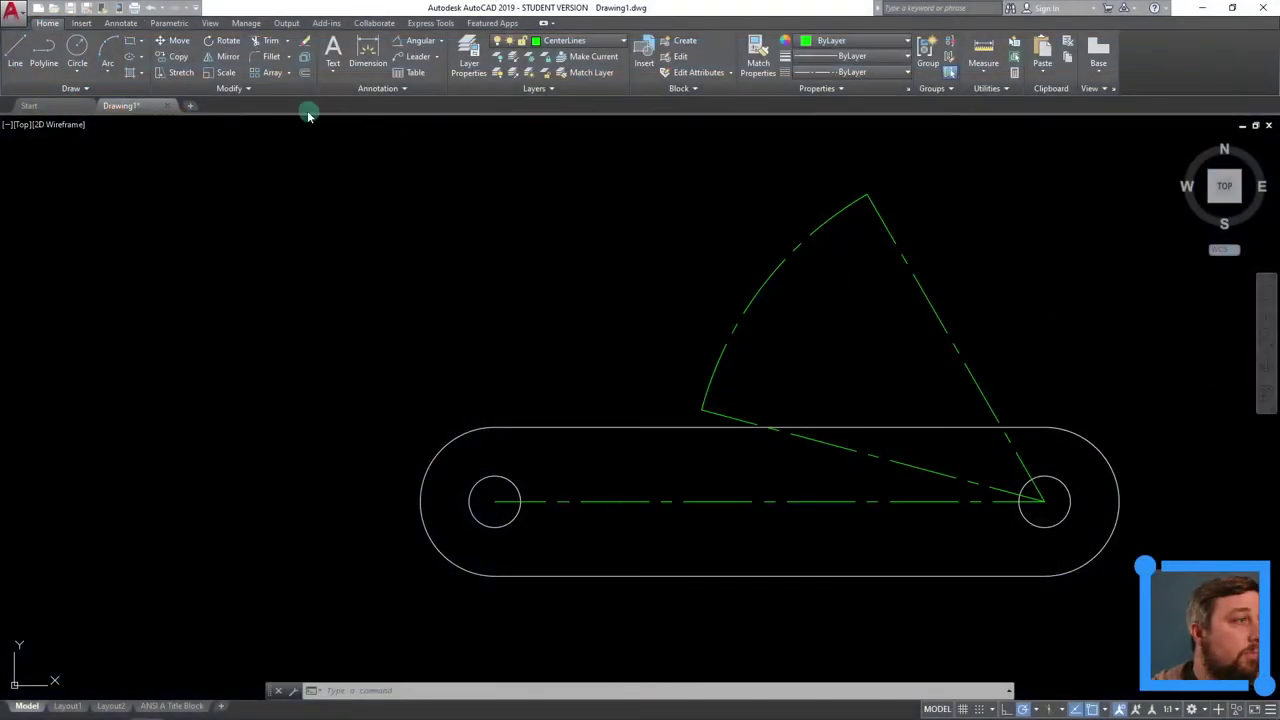
pyautogui.click(585, 40)
pyautogui.click(560, 53)
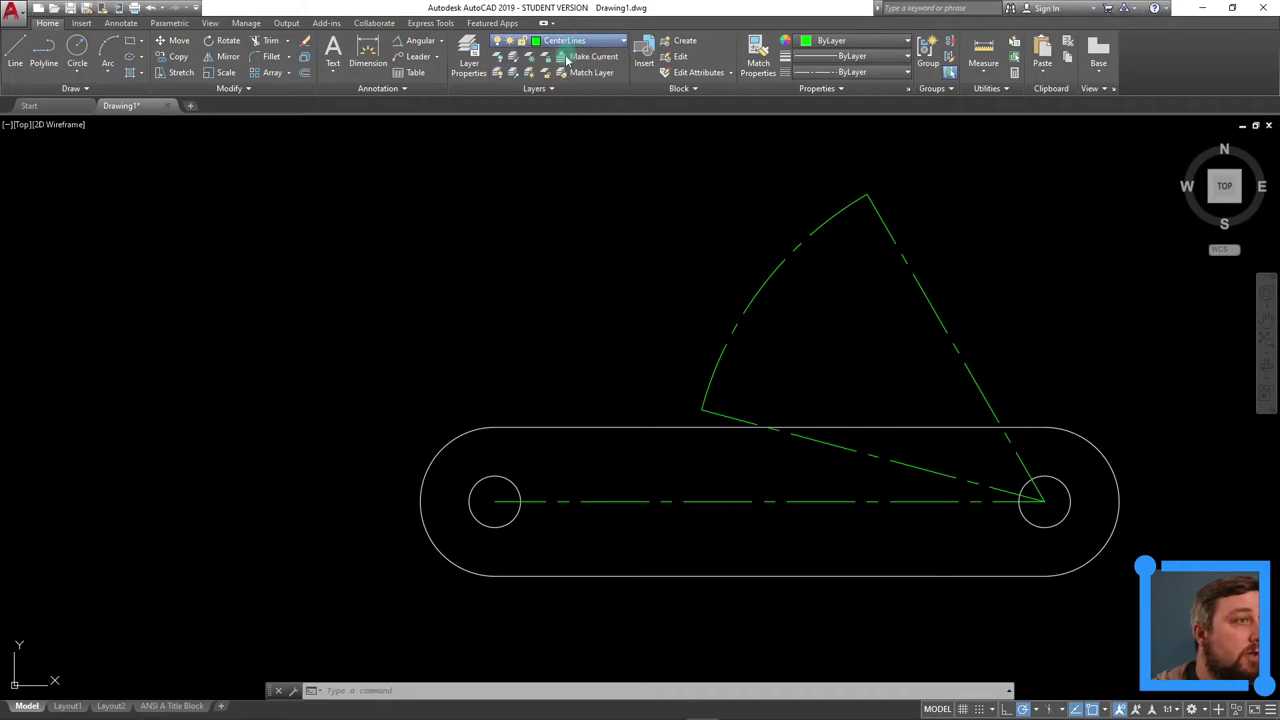
pyautogui.click(77, 72)
pyautogui.click(105, 103)
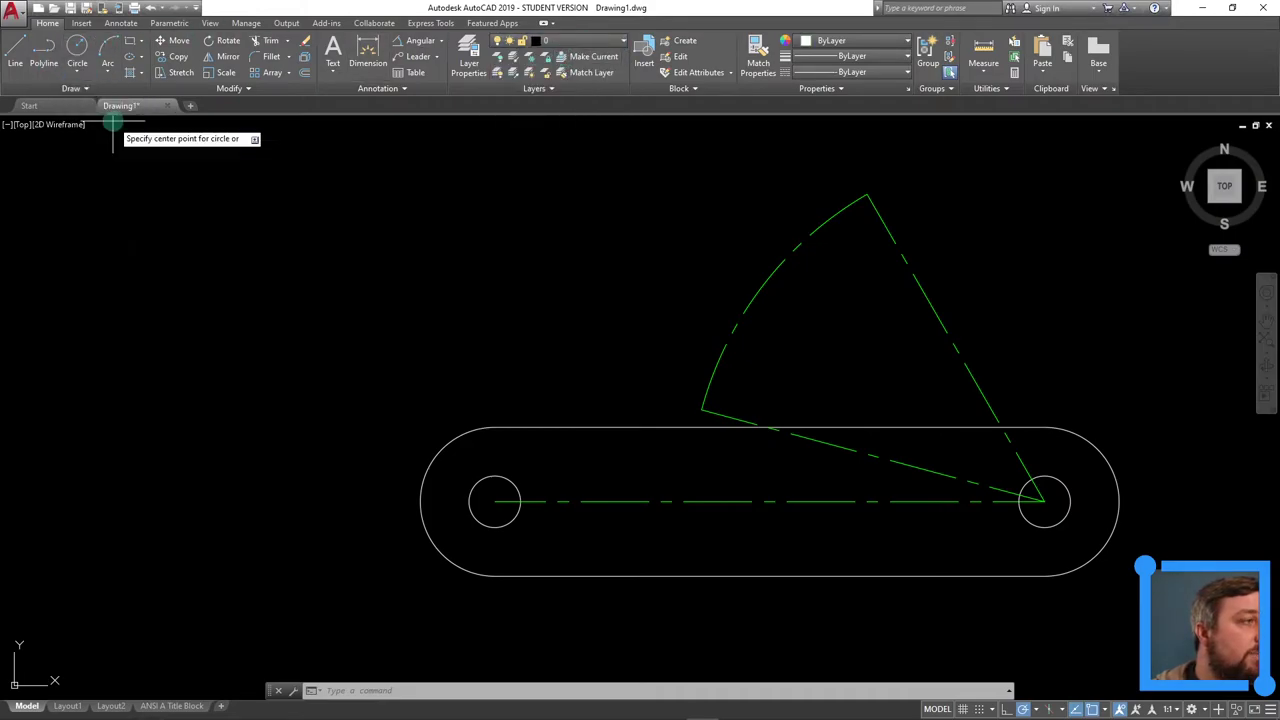
pyautogui.click(869, 194)
pyautogui.write('d')
pyautogui.press('Return')
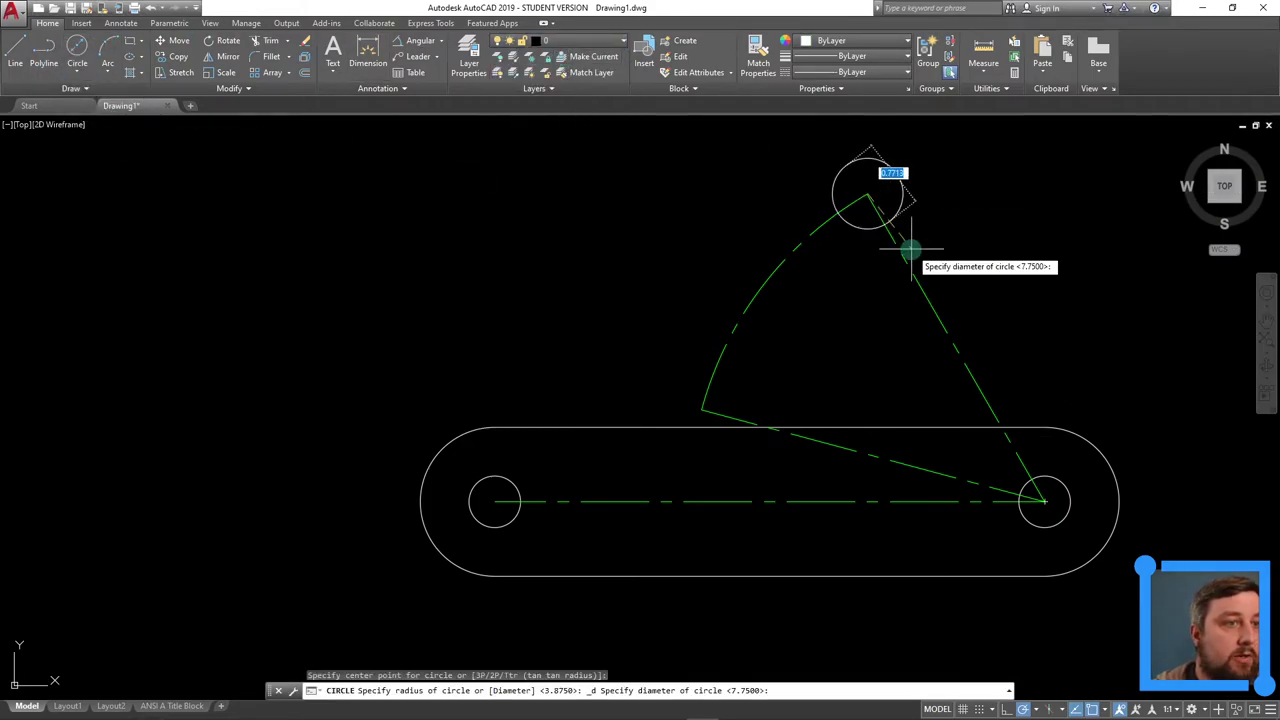
pyautogui.press('Return')
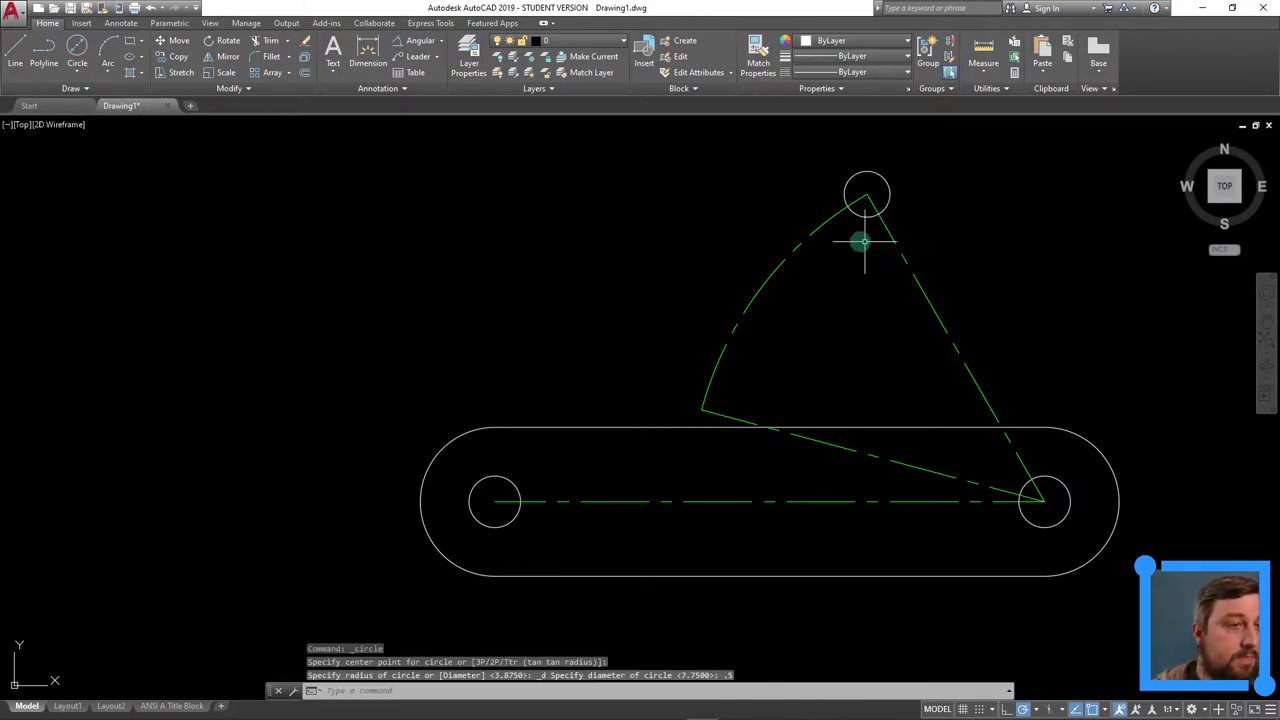
# Step: Draw a 0.5 diameter circle centered at the outer end of the 165° centerline
pyautogui.click(77, 50)
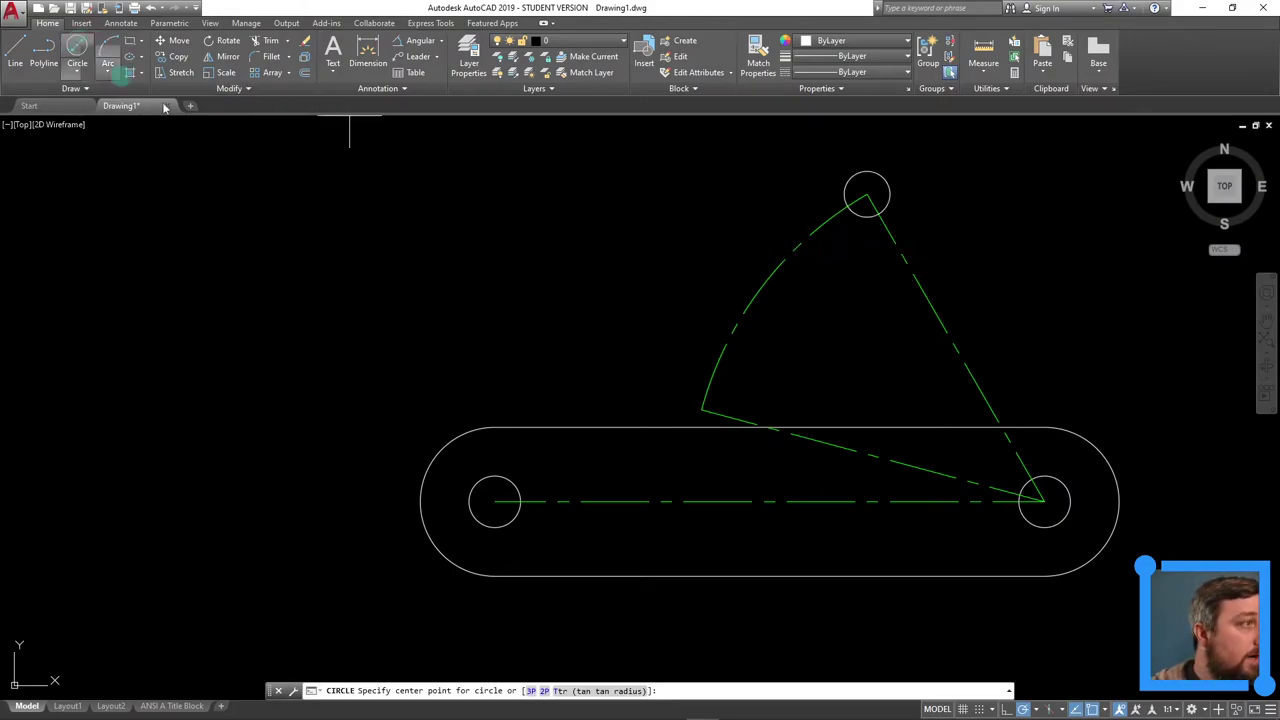
pyautogui.click(701, 409)
pyautogui.write('d')
pyautogui.press('Return')
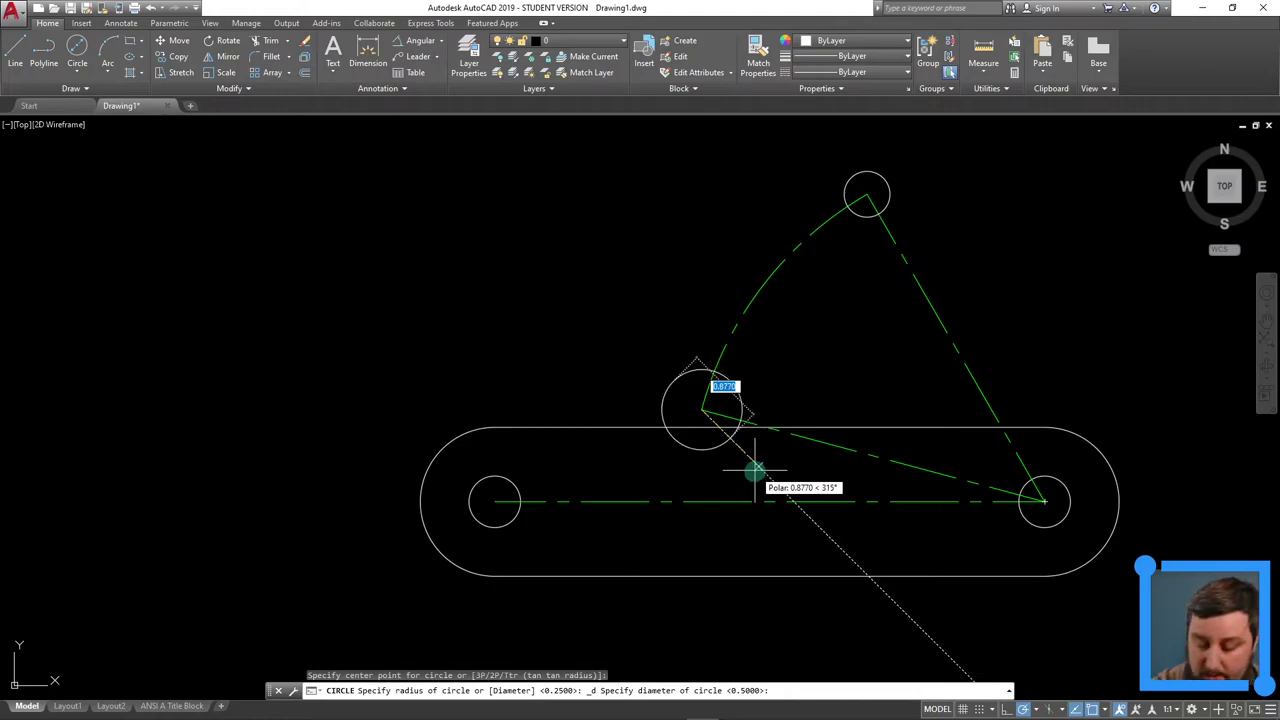
pyautogui.write('.5')
pyautogui.press('Return')
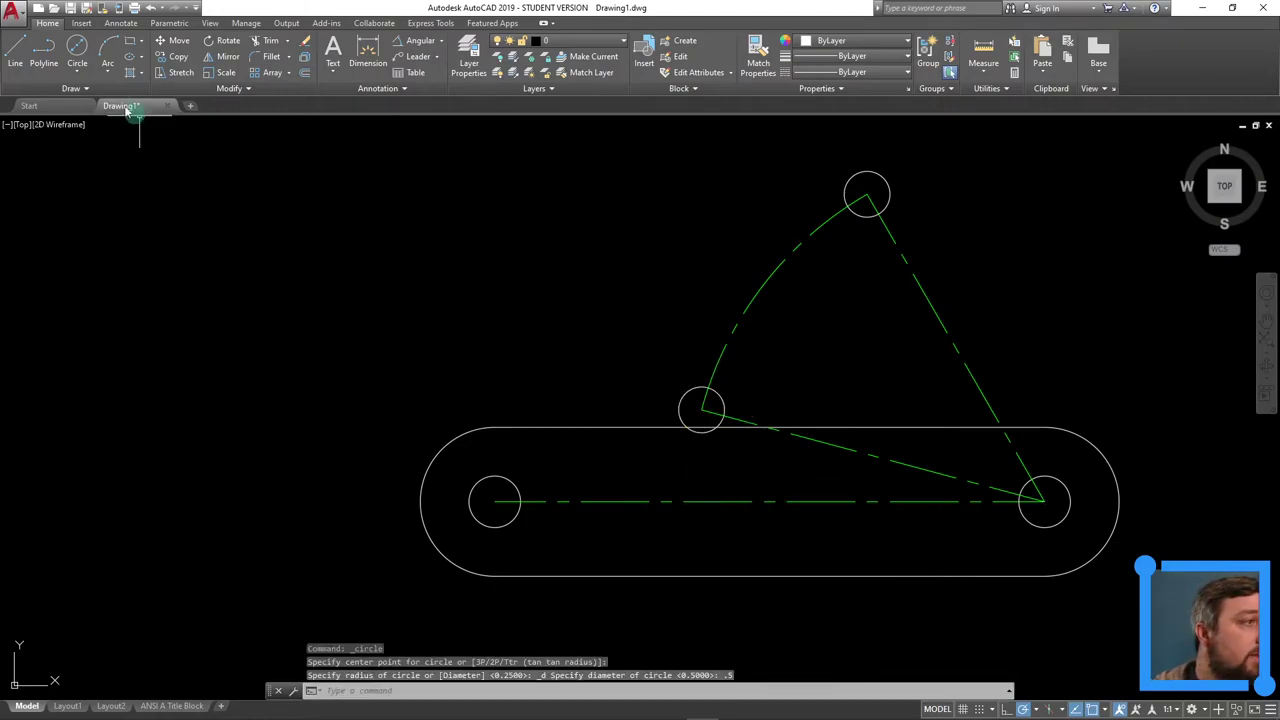
# Step: Draw two large circles centered on the right hole, touching the inner and outer sides of the small slot-end circles
pyautogui.click(77, 74)
pyautogui.click(95, 120)
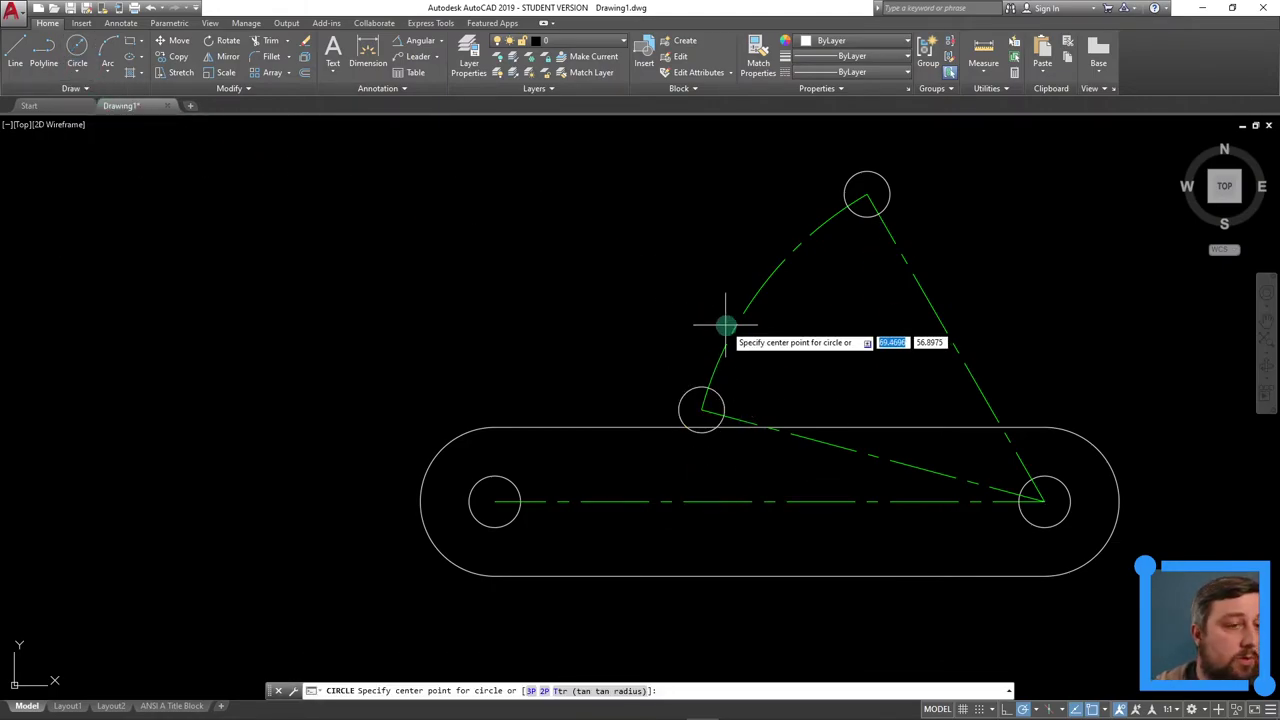
pyautogui.click(1043, 502)
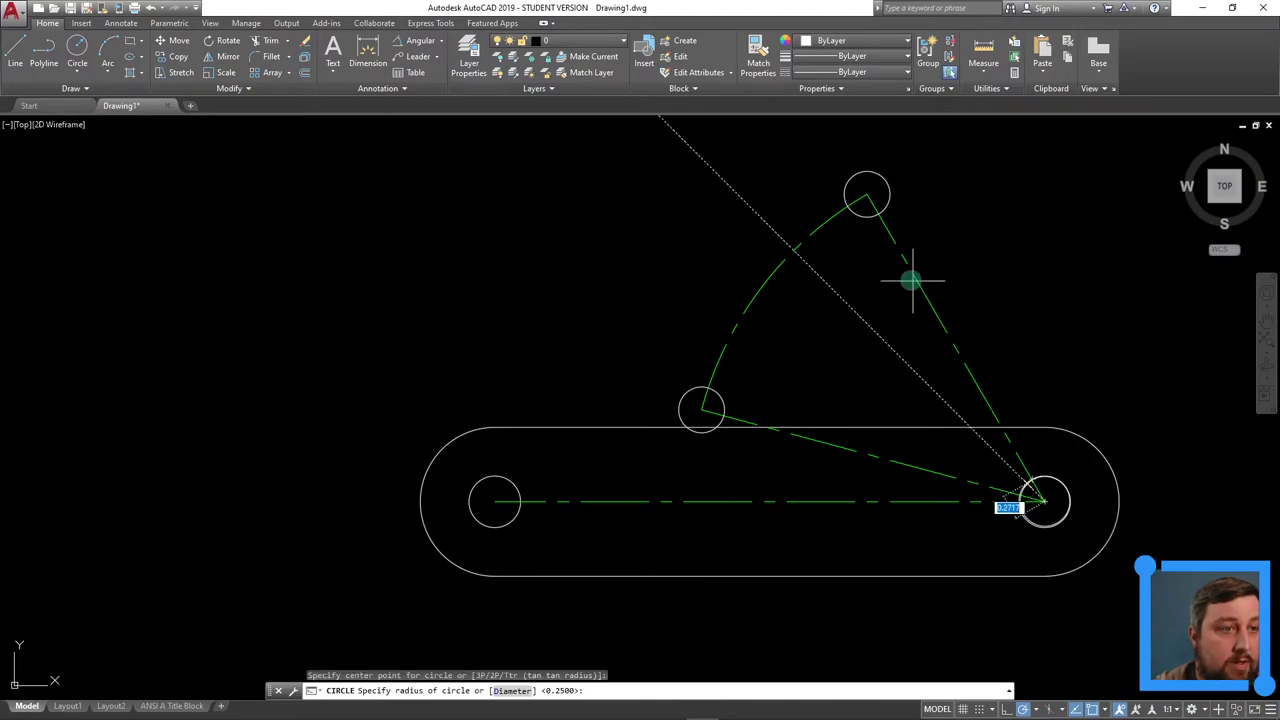
pyautogui.click(874, 210)
pyautogui.press('Return')
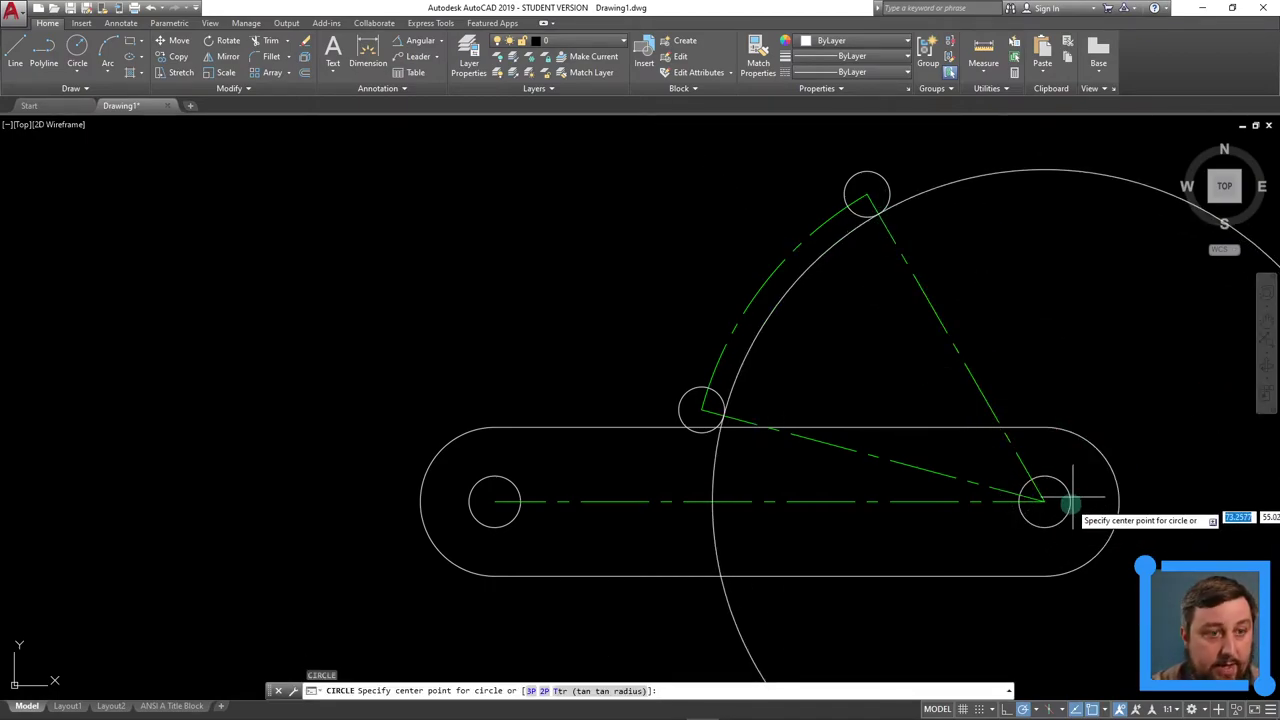
pyautogui.click(1044, 501)
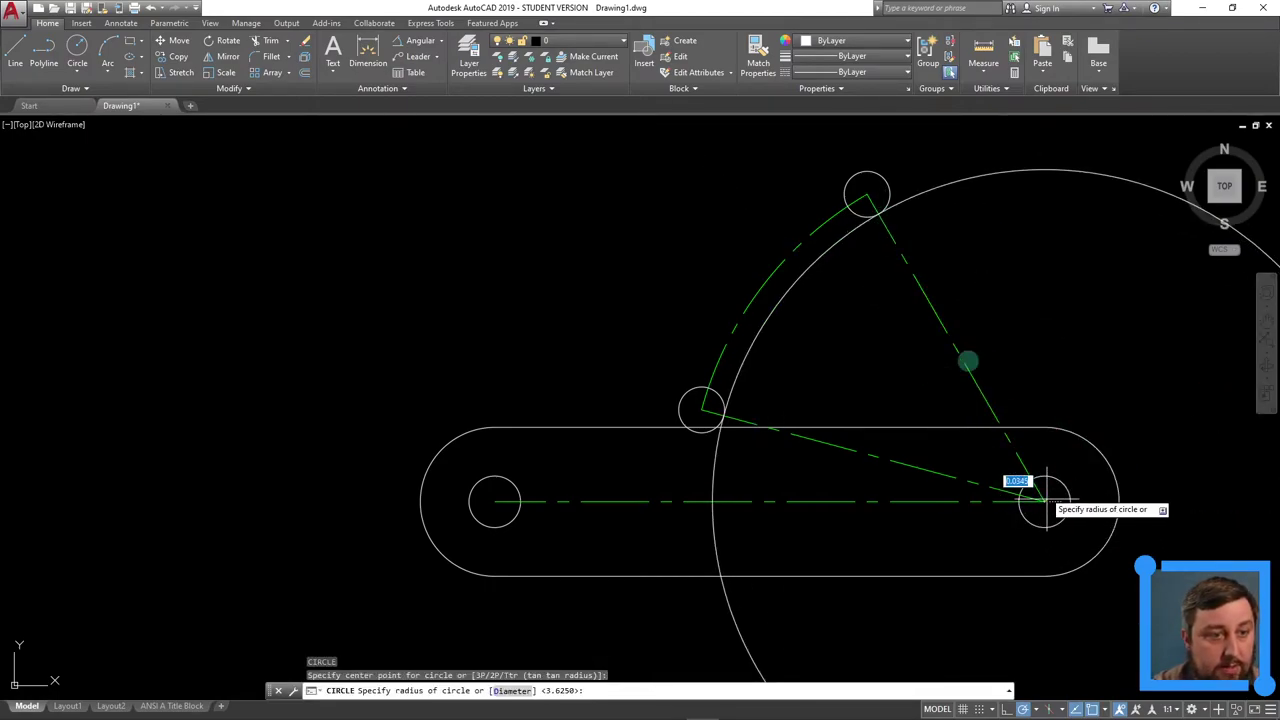
pyautogui.click(855, 175)
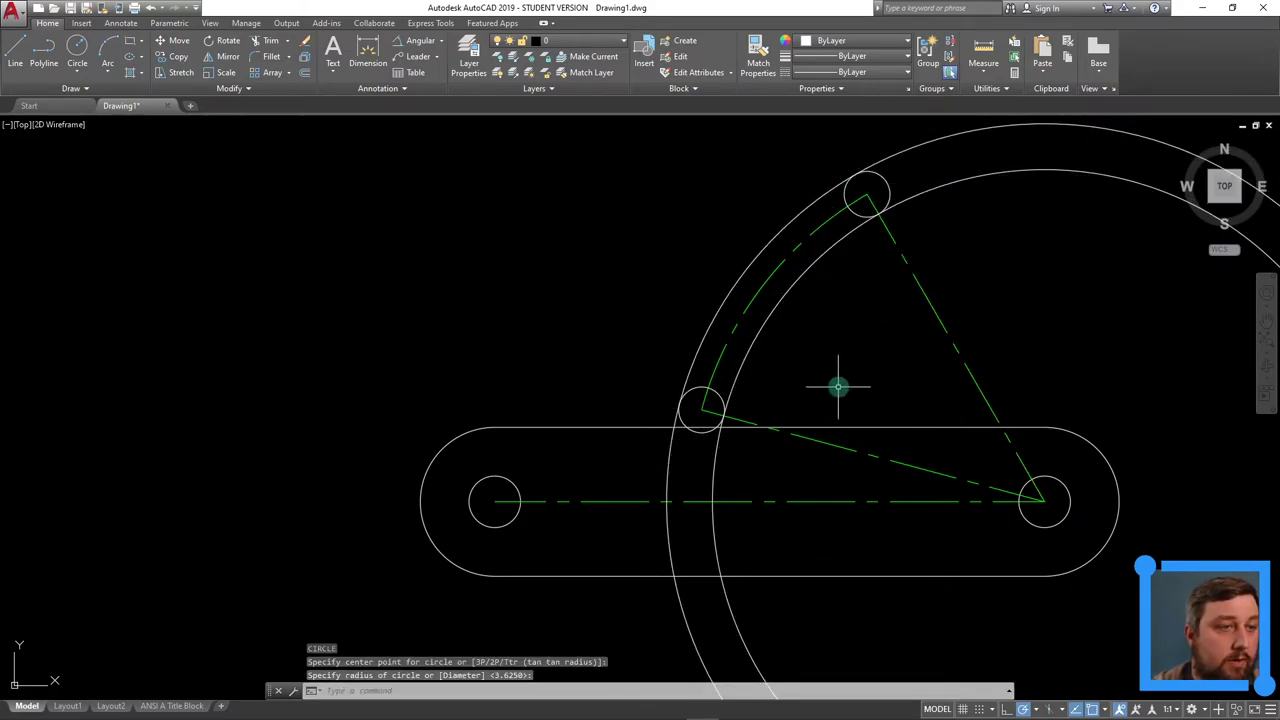
# Step: Trim both large circles inside and below the base and beyond the upper small circle, leaving the slot's side arcs
pyautogui.click(613, 197)
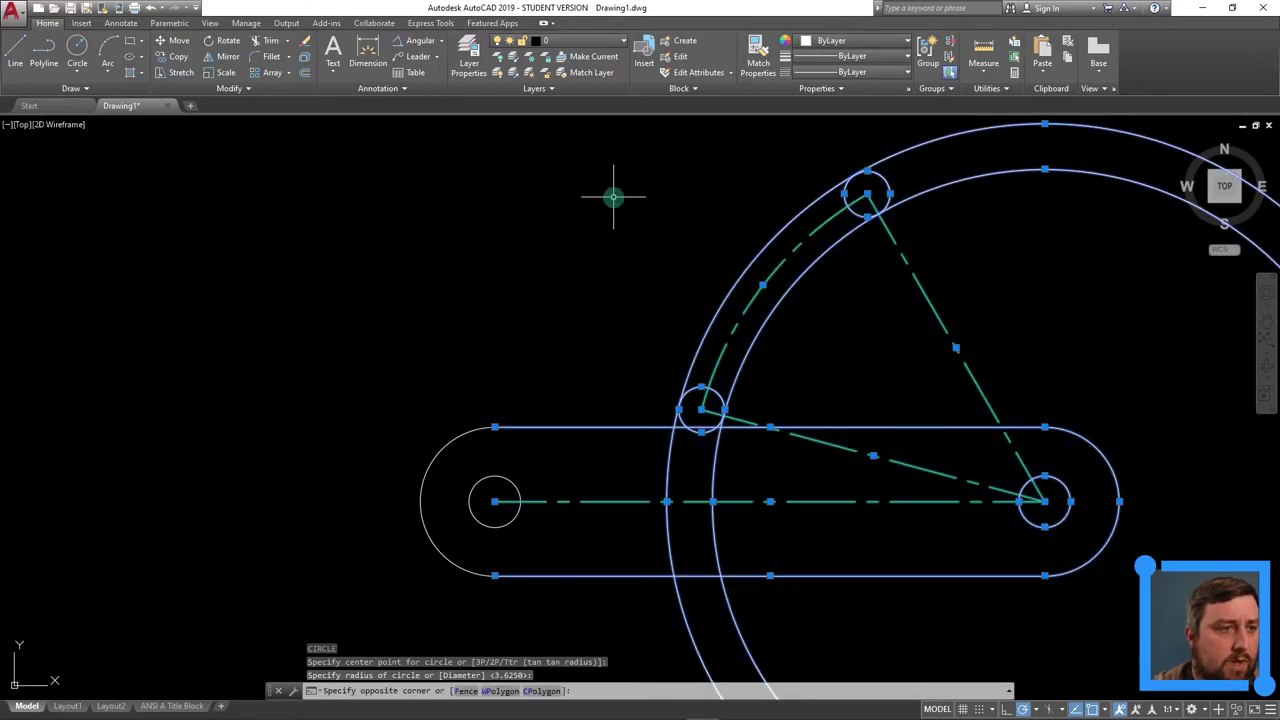
pyautogui.write('tr')
pyautogui.press('Return')
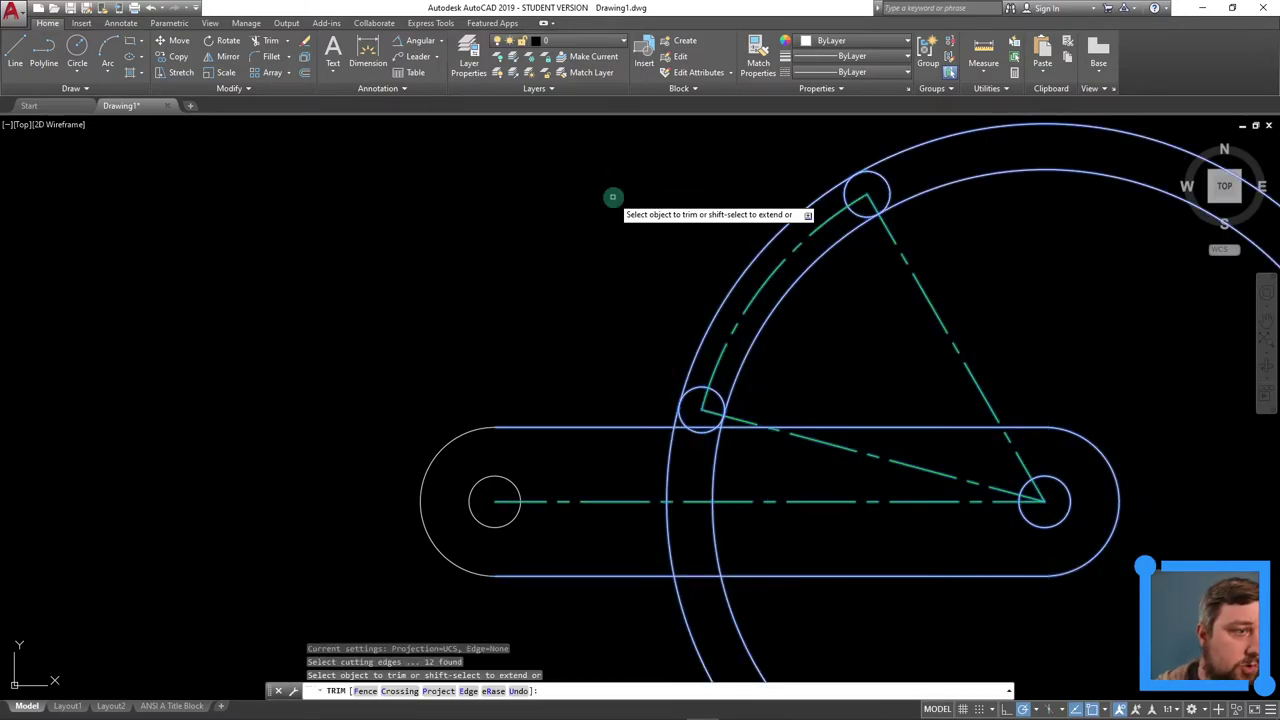
pyautogui.click(714, 460)
pyautogui.click(675, 462)
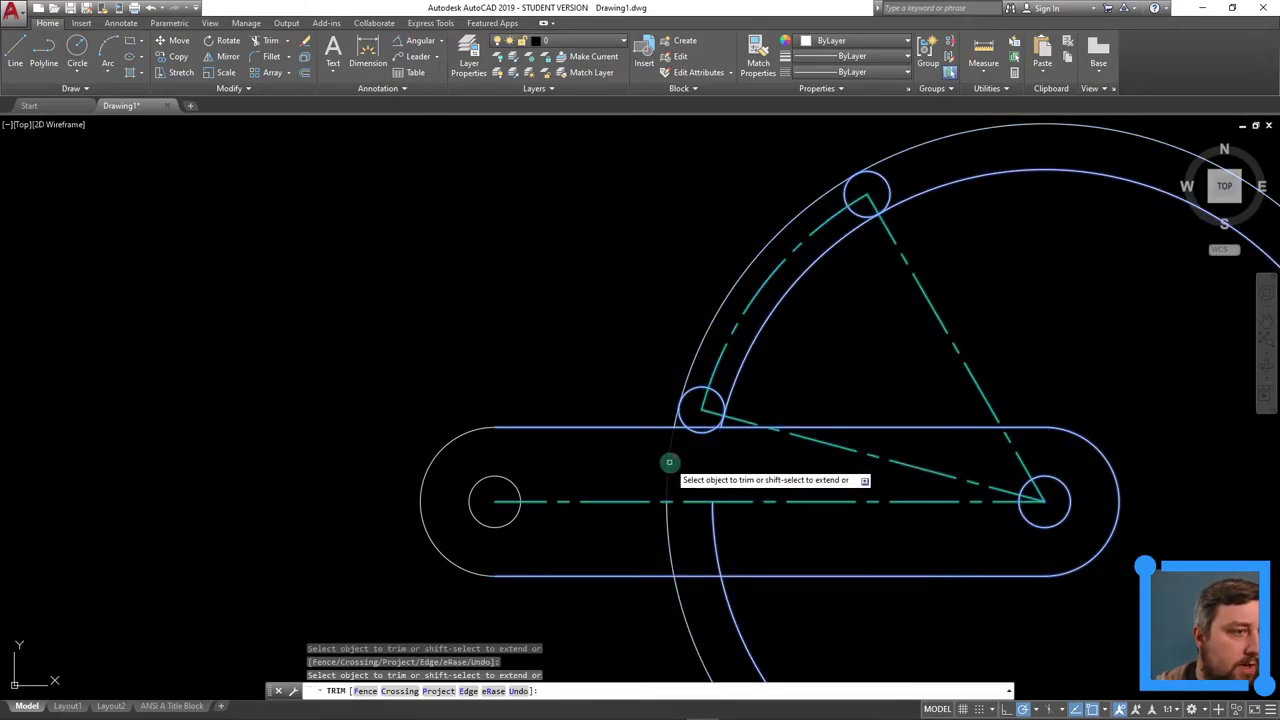
pyautogui.click(665, 548)
pyautogui.click(745, 538)
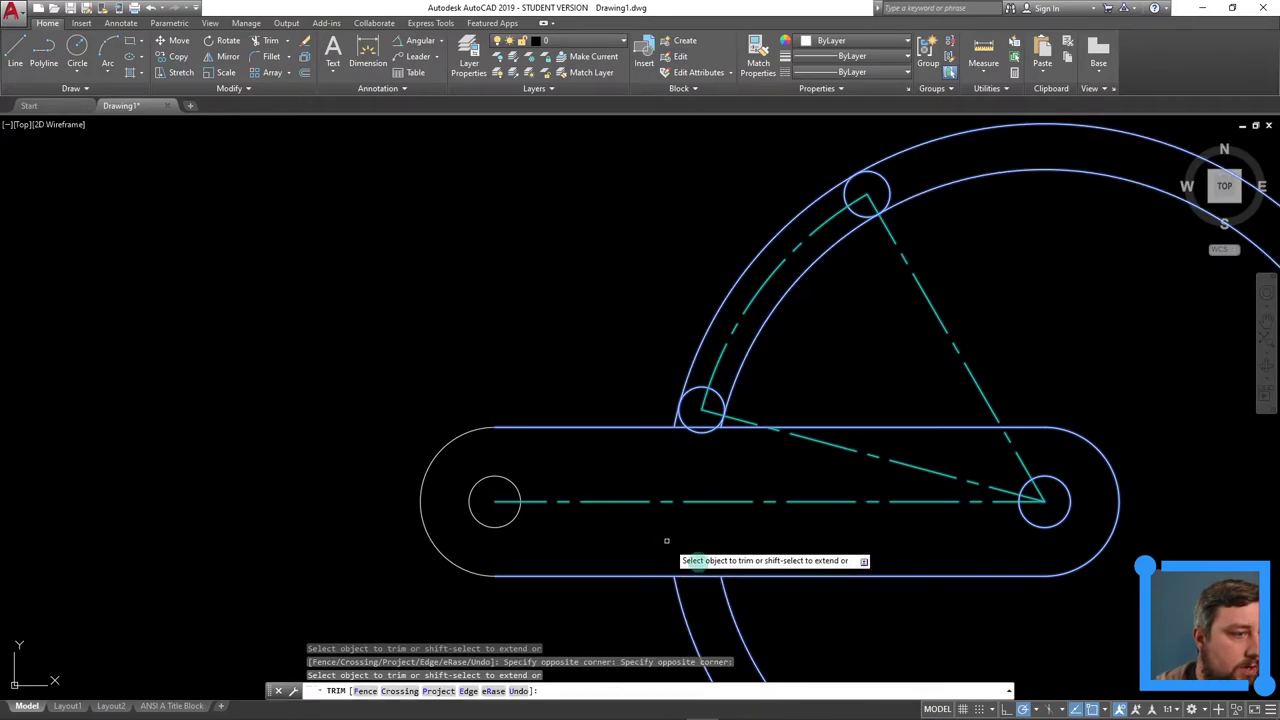
pyautogui.click(660, 607)
pyautogui.click(770, 545)
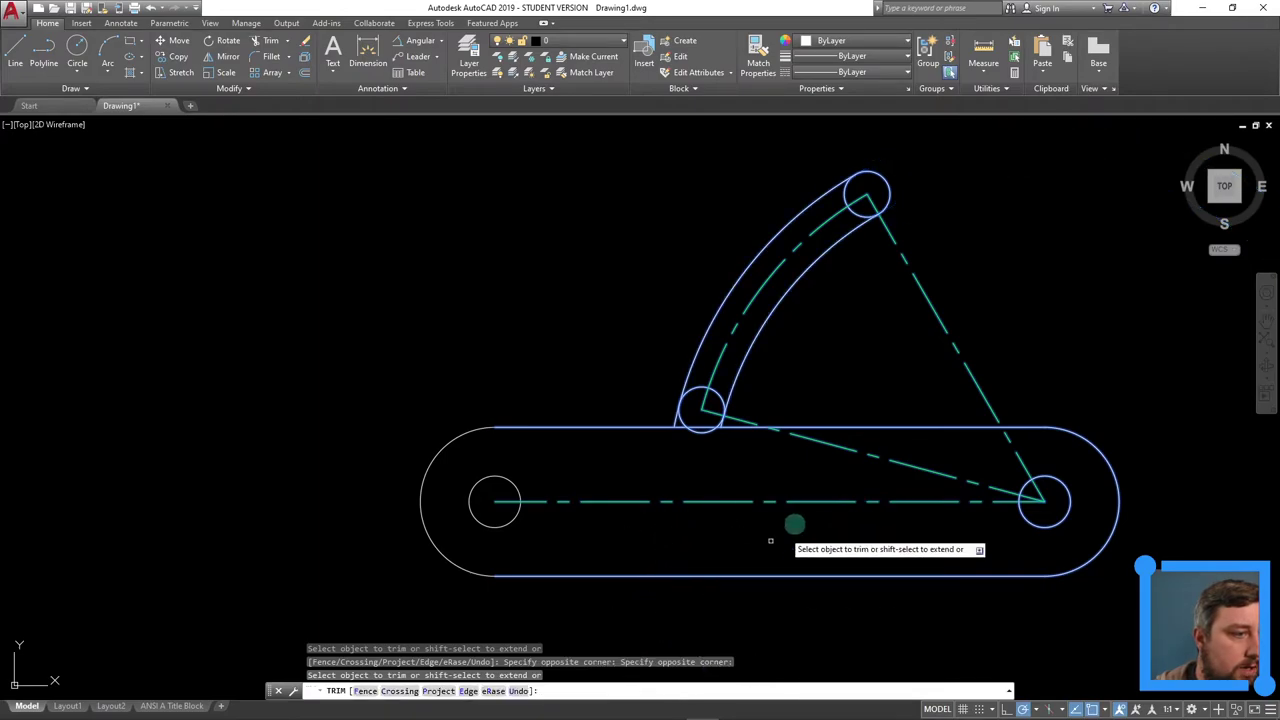
# Step: Trim the inner portions of both small end circles and the overhanging ends of the side arcs, leaving a closed slot outline
pyautogui.click(854, 213)
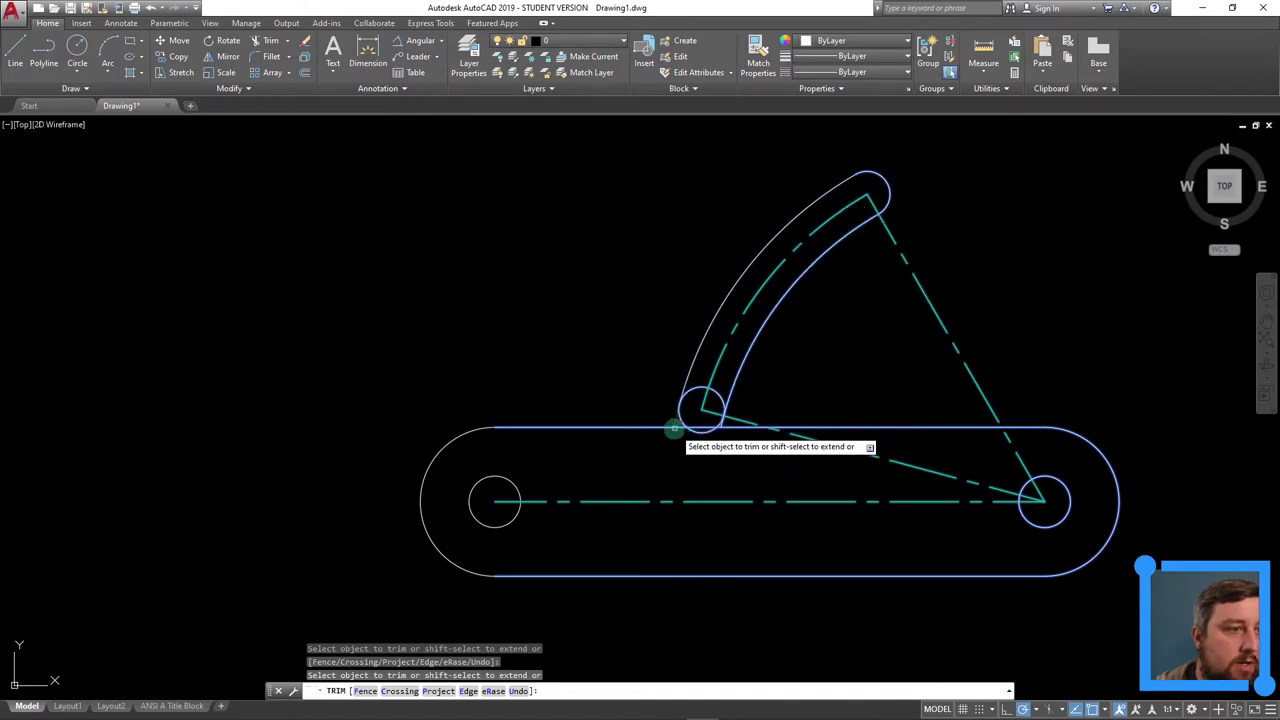
pyautogui.scroll(4, 675, 425)
pyautogui.click(883, 450)
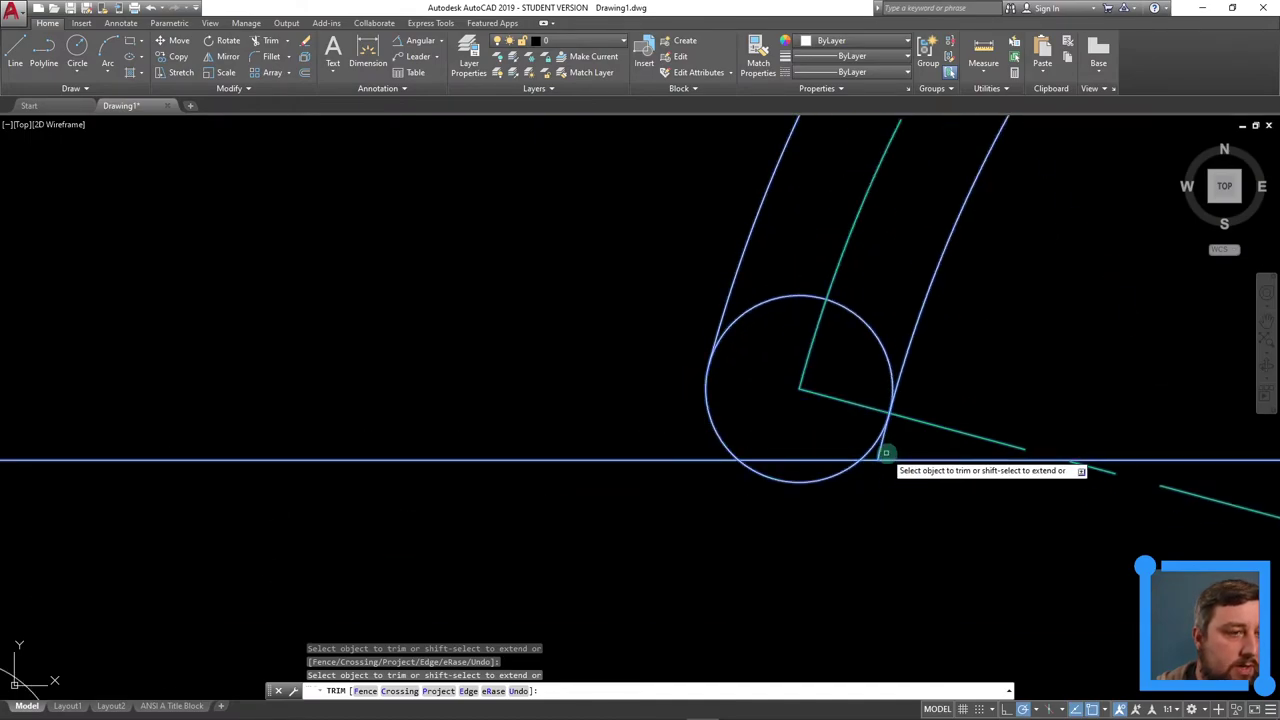
pyautogui.click(867, 322)
pyautogui.click(781, 298)
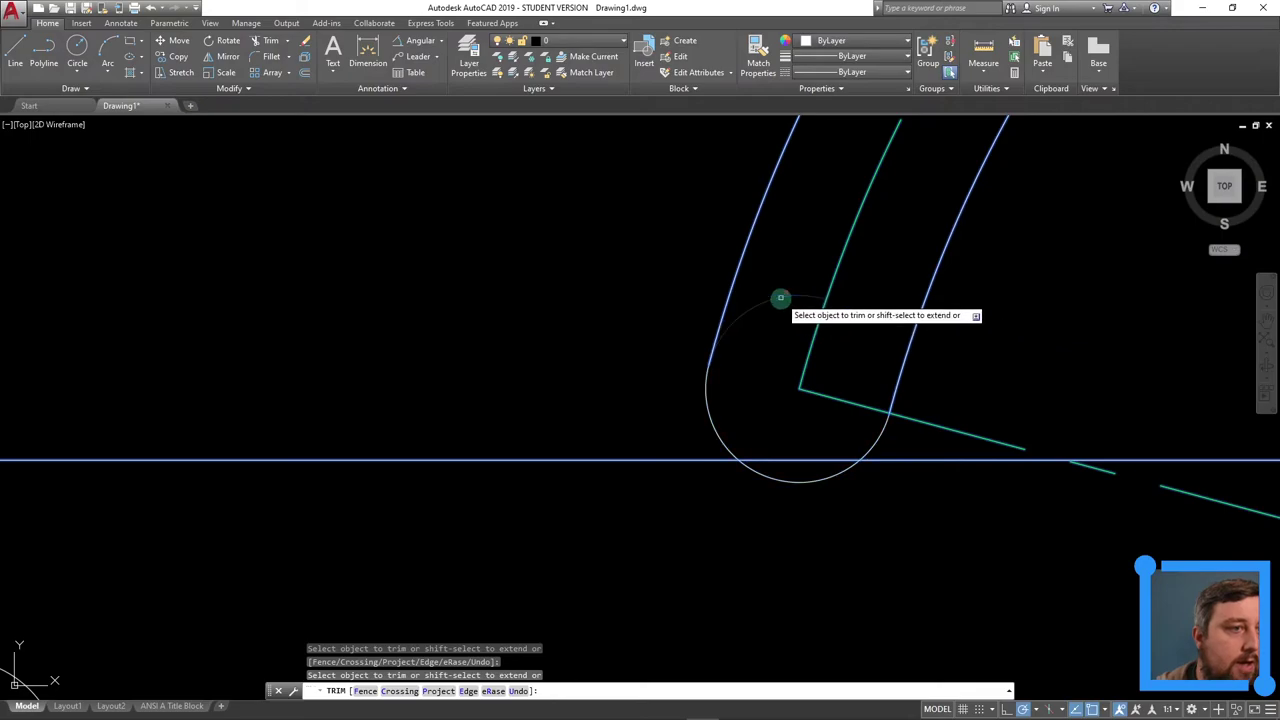
pyautogui.scroll(-5, 1055, 273)
pyautogui.moveTo(1055, 273); pyautogui.dragTo(803, 362, button='middle')
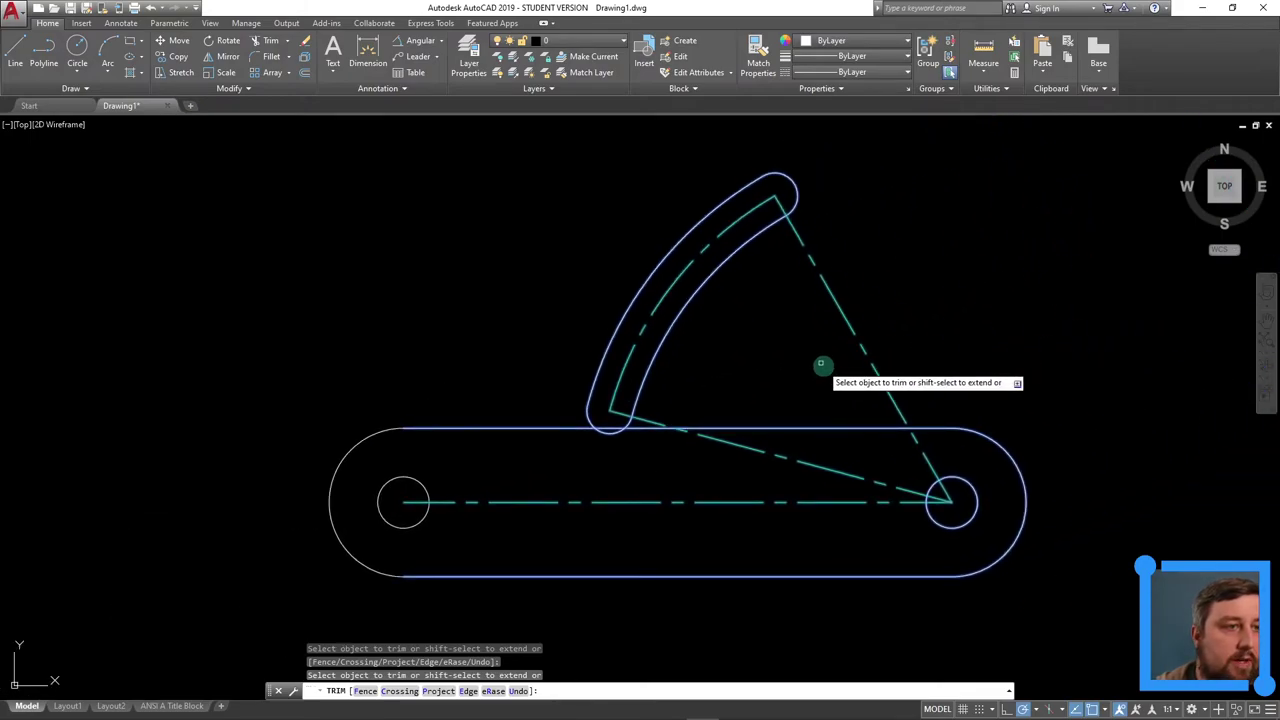
pyautogui.press('Escape')
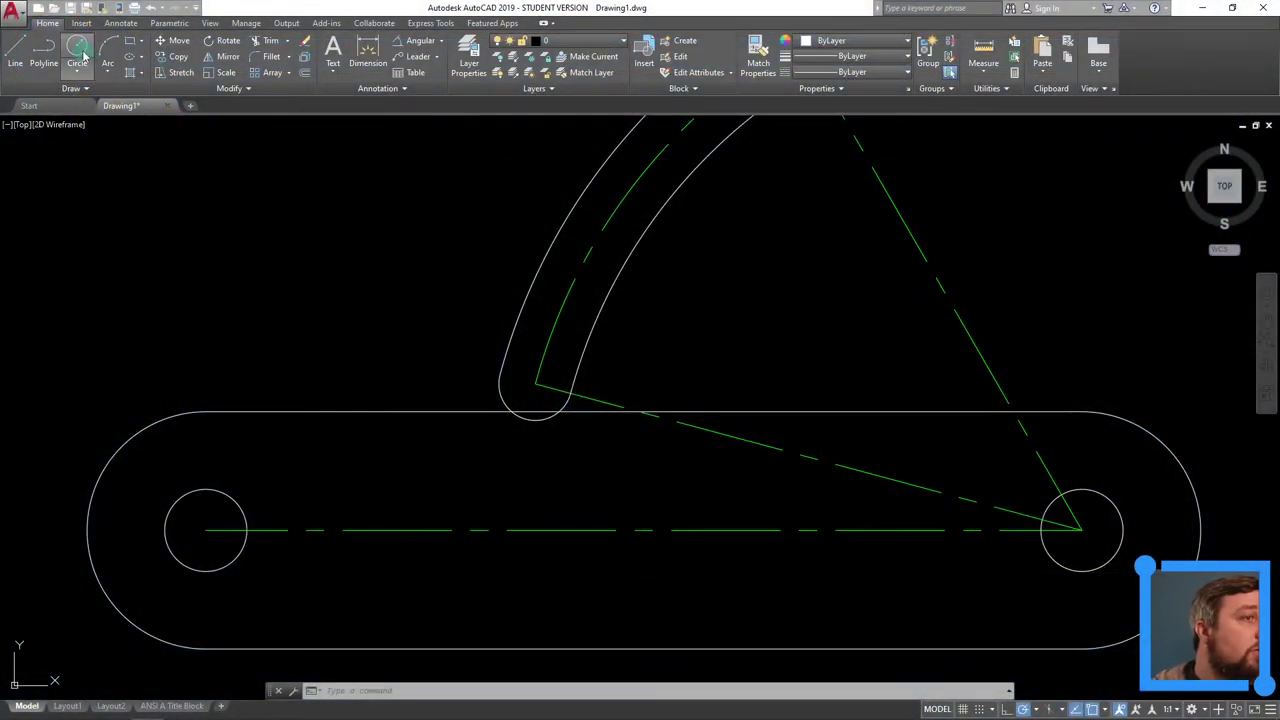
# Step: Draw a 0.75 radius circle centered at the upper end of the slot's centerline
pyautogui.moveTo(776, 213); pyautogui.dragTo(731, 340, button='middle')
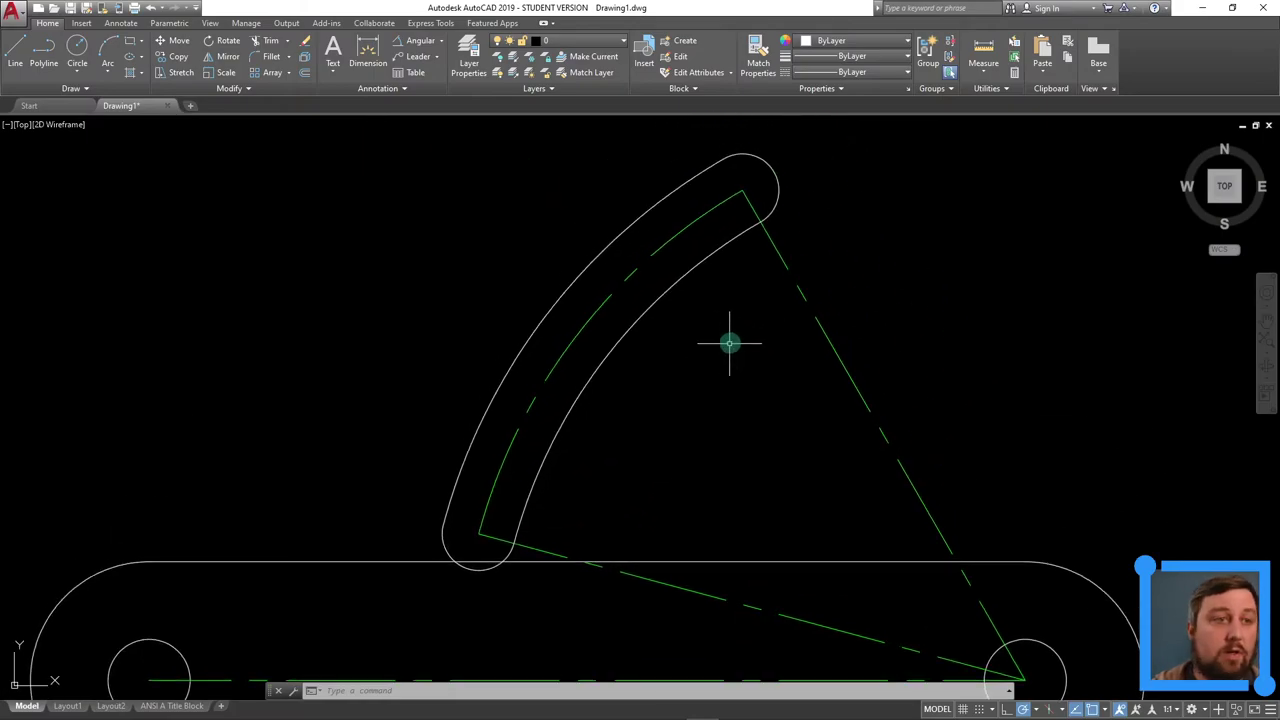
pyautogui.click(77, 52)
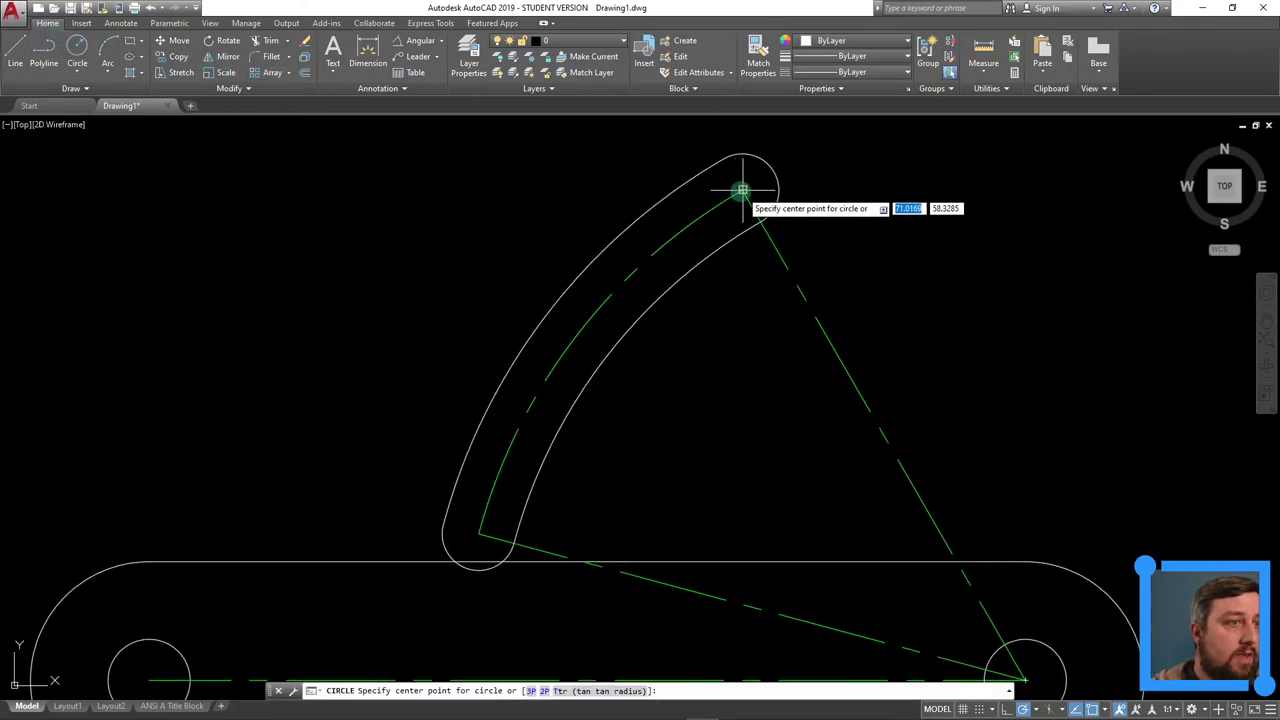
pyautogui.click(742, 190)
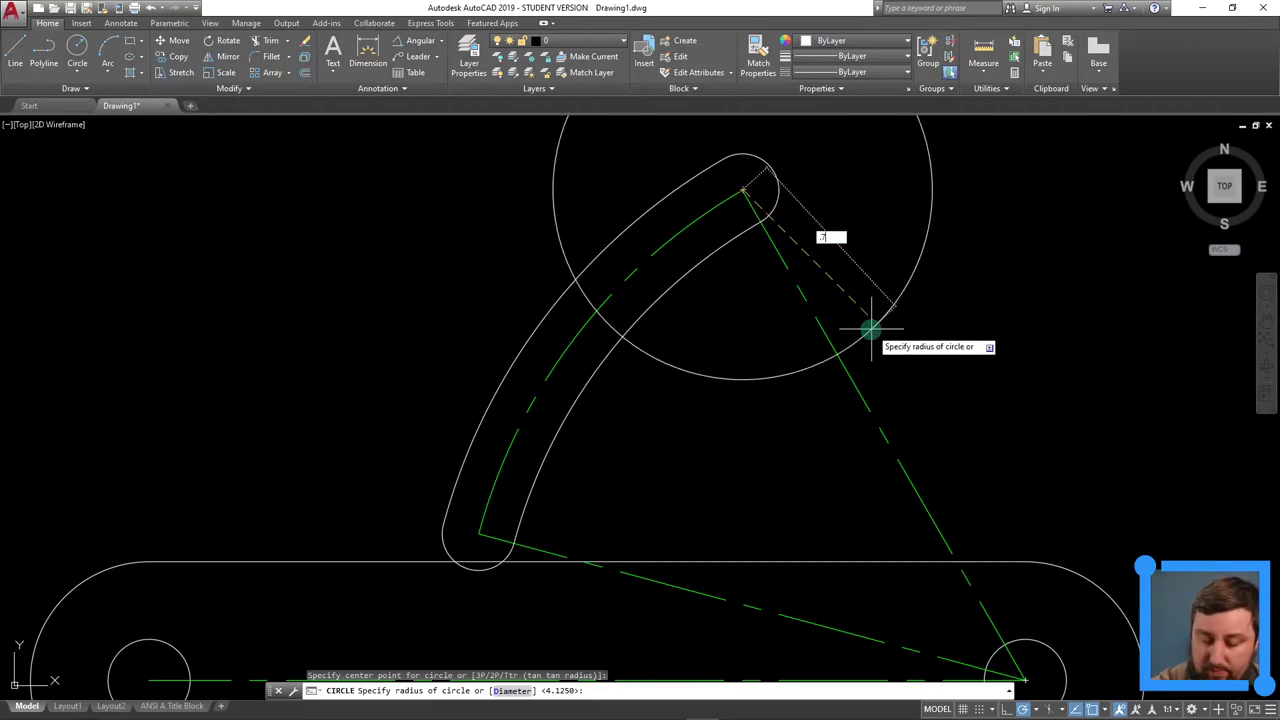
pyautogui.write('.75')
pyautogui.press('Return')
# Step: Draw two large circles centered on the right hole, touching the inner and outer sides of the 0.75 radius circle
pyautogui.scroll(-3, 866, 329)
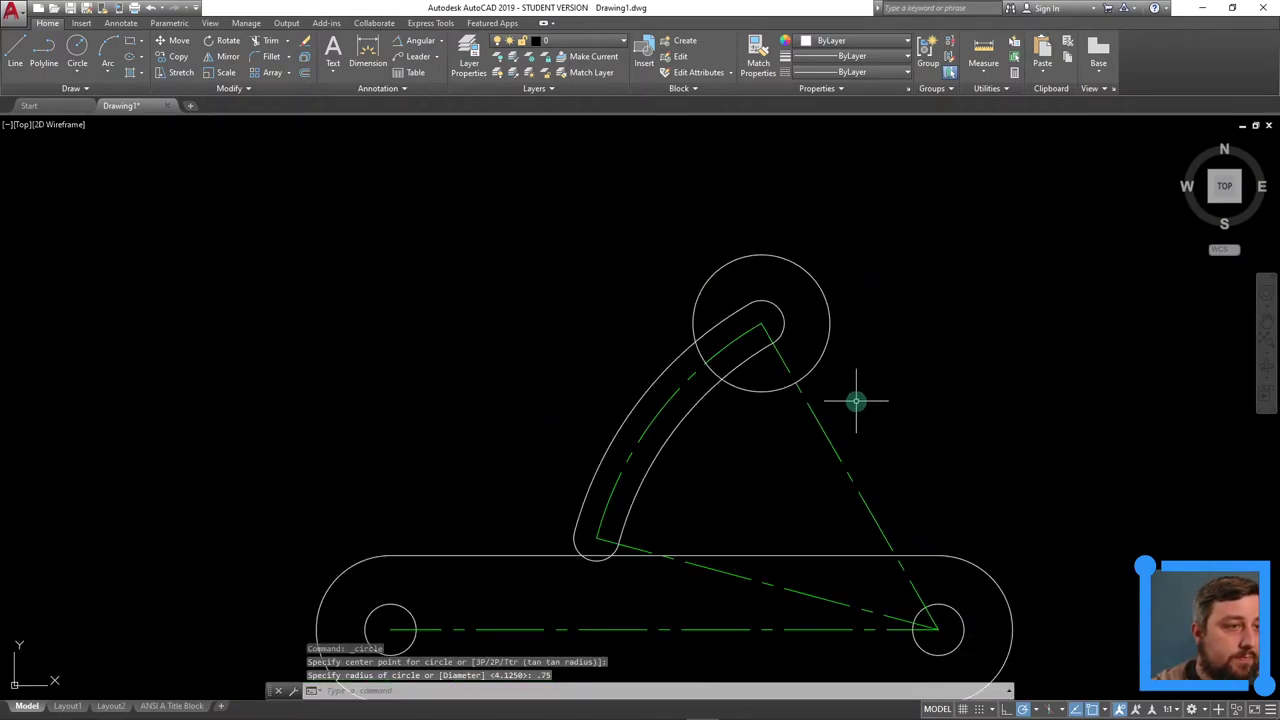
pyautogui.scroll(1, 909, 421)
pyautogui.moveTo(934, 380); pyautogui.dragTo(924, 325, button='middle')
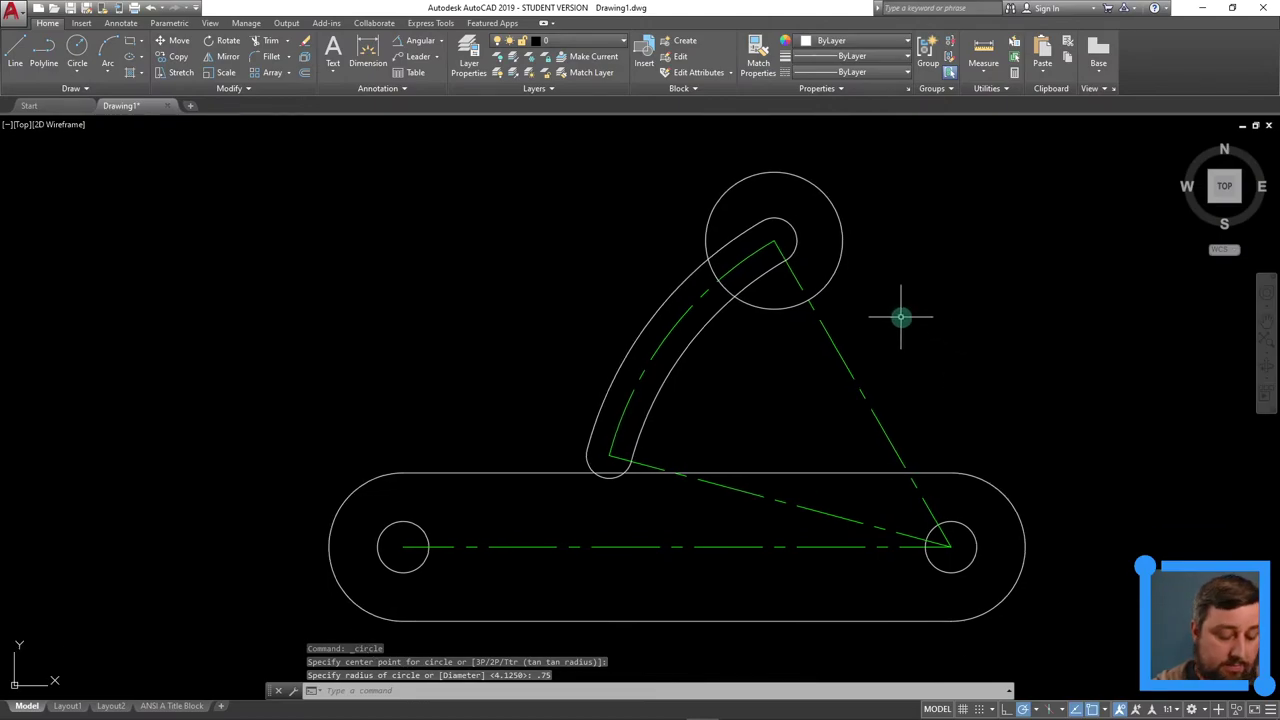
pyautogui.press('Return')
pyautogui.click(951, 546)
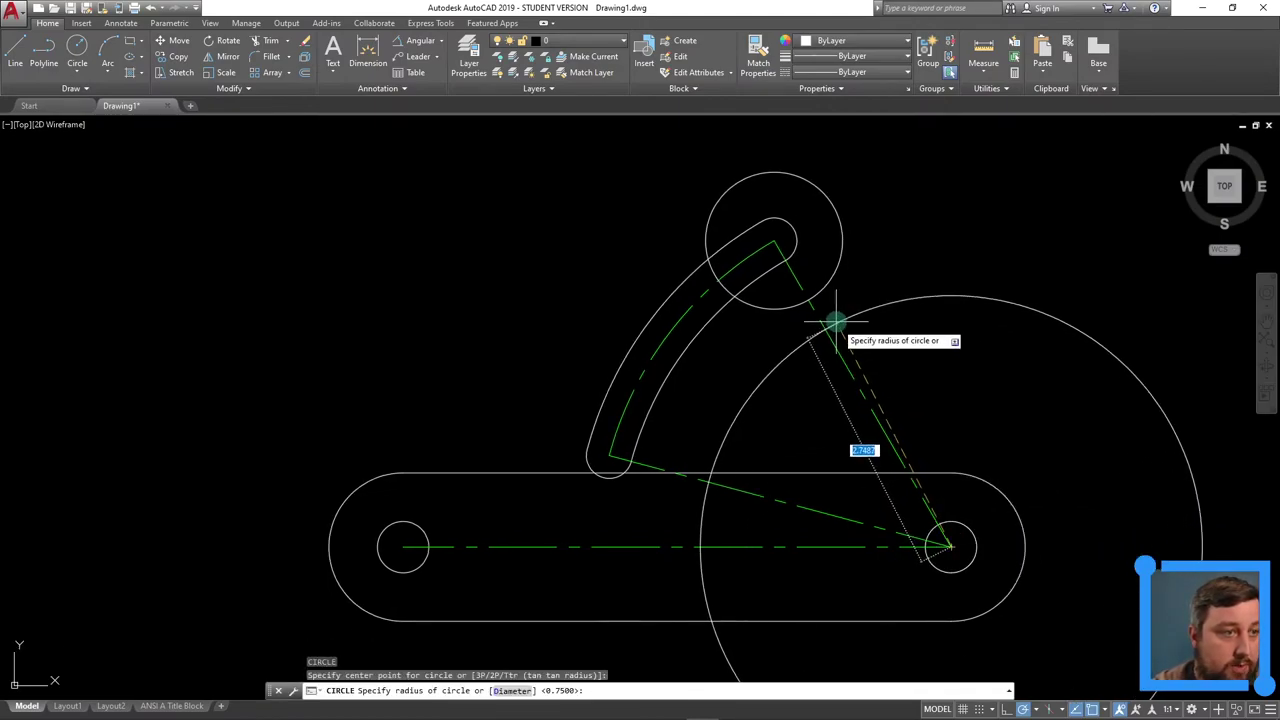
pyautogui.click(810, 300)
pyautogui.press('Return')
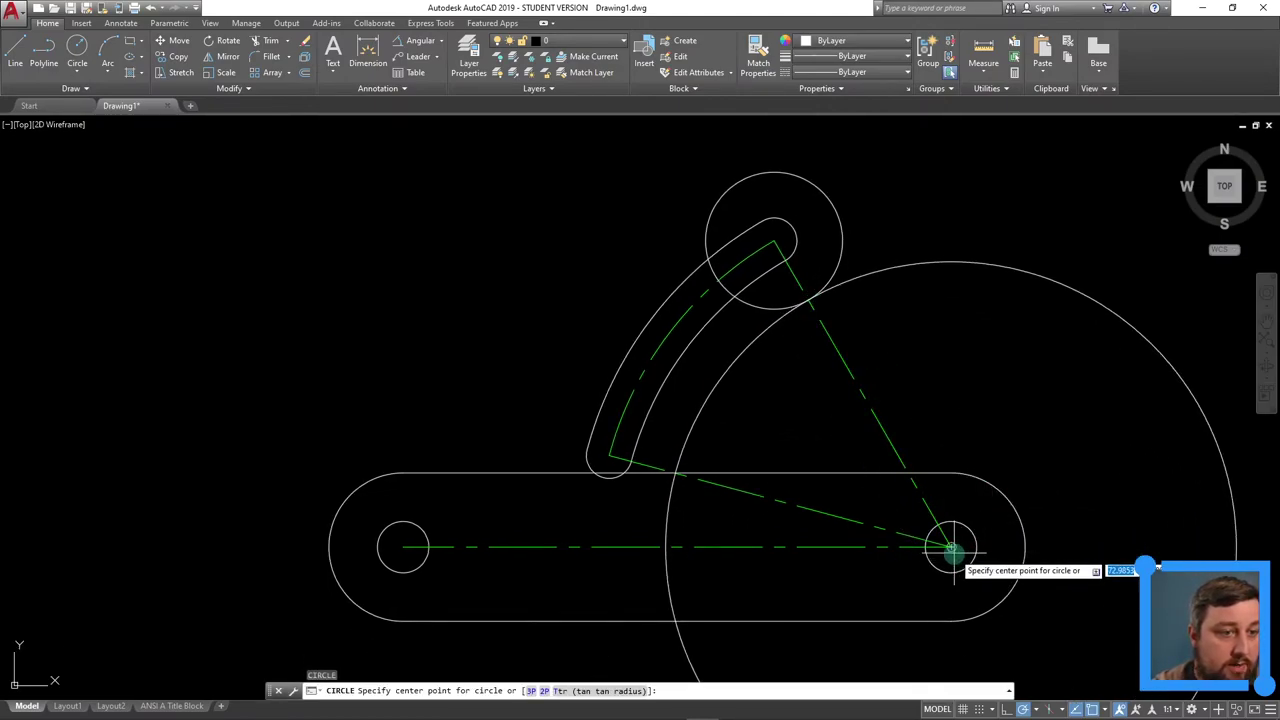
pyautogui.click(951, 546)
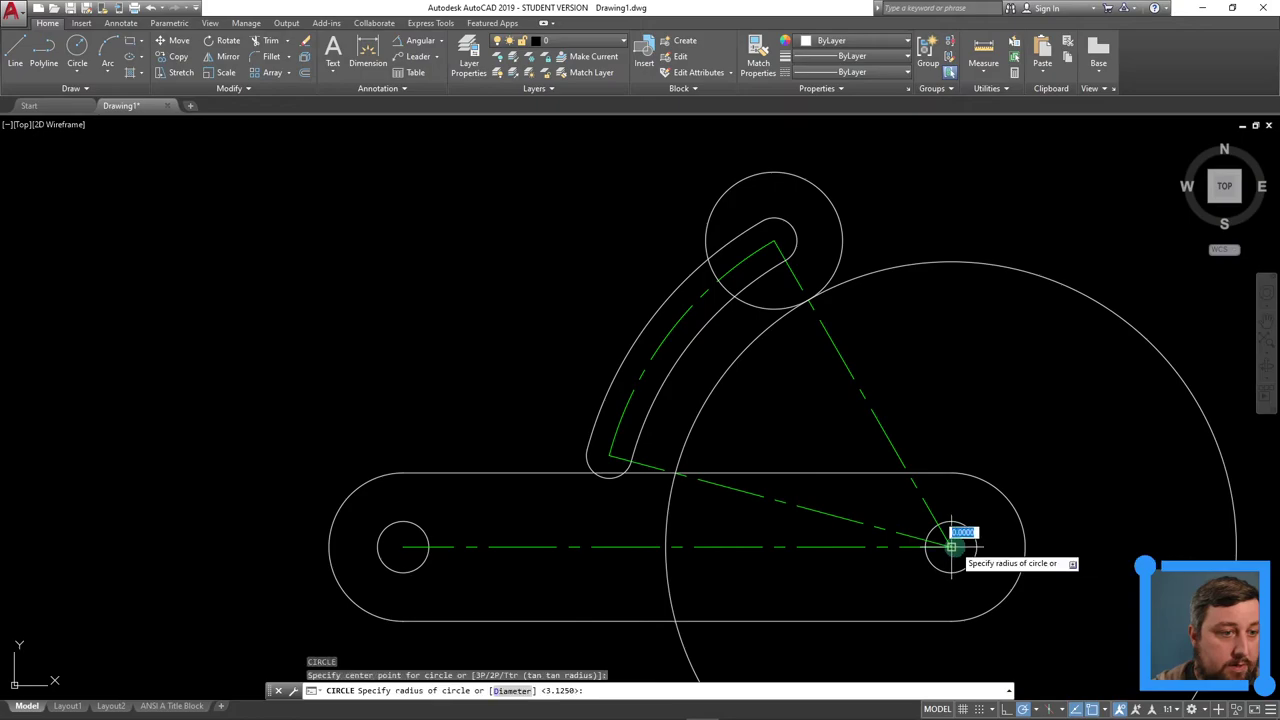
pyautogui.click(740, 182)
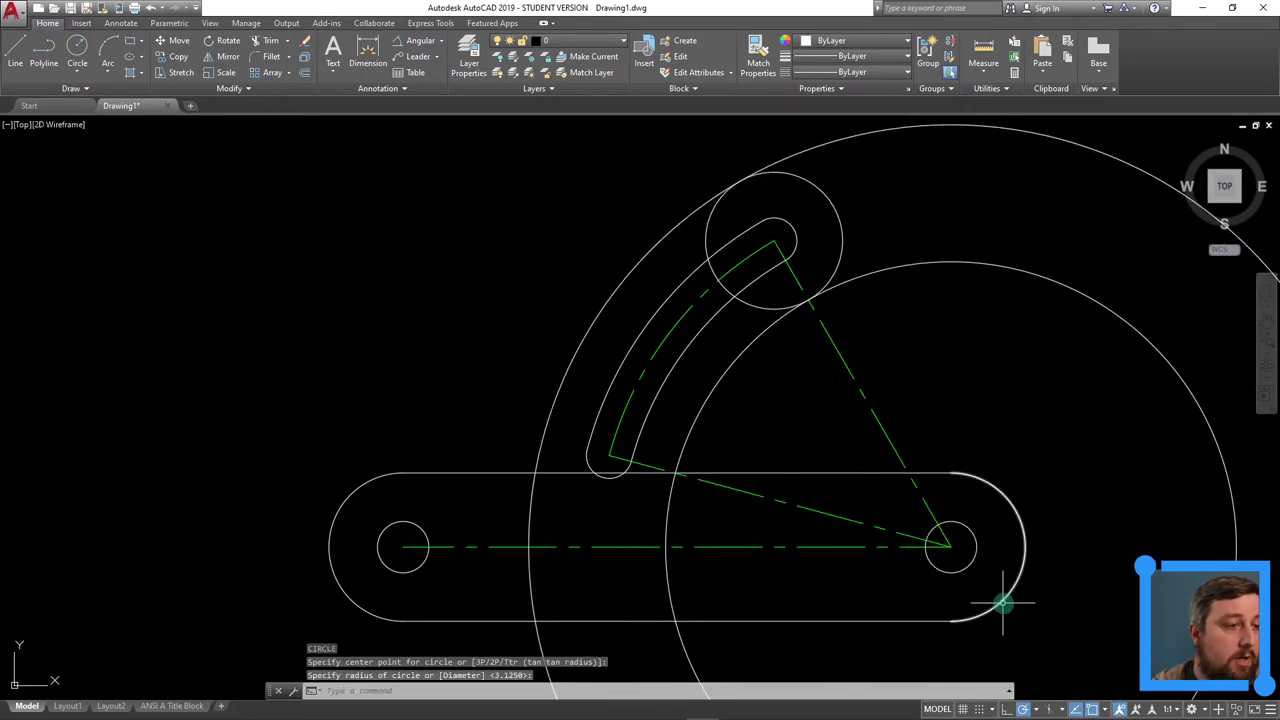
# Step: Trim the base's upper edge inside the slot and both large circles between that edge and the horizontal centerline
pyautogui.scroll(-2, 1002, 602)
pyautogui.click(1042, 637)
pyautogui.click(657, 306)
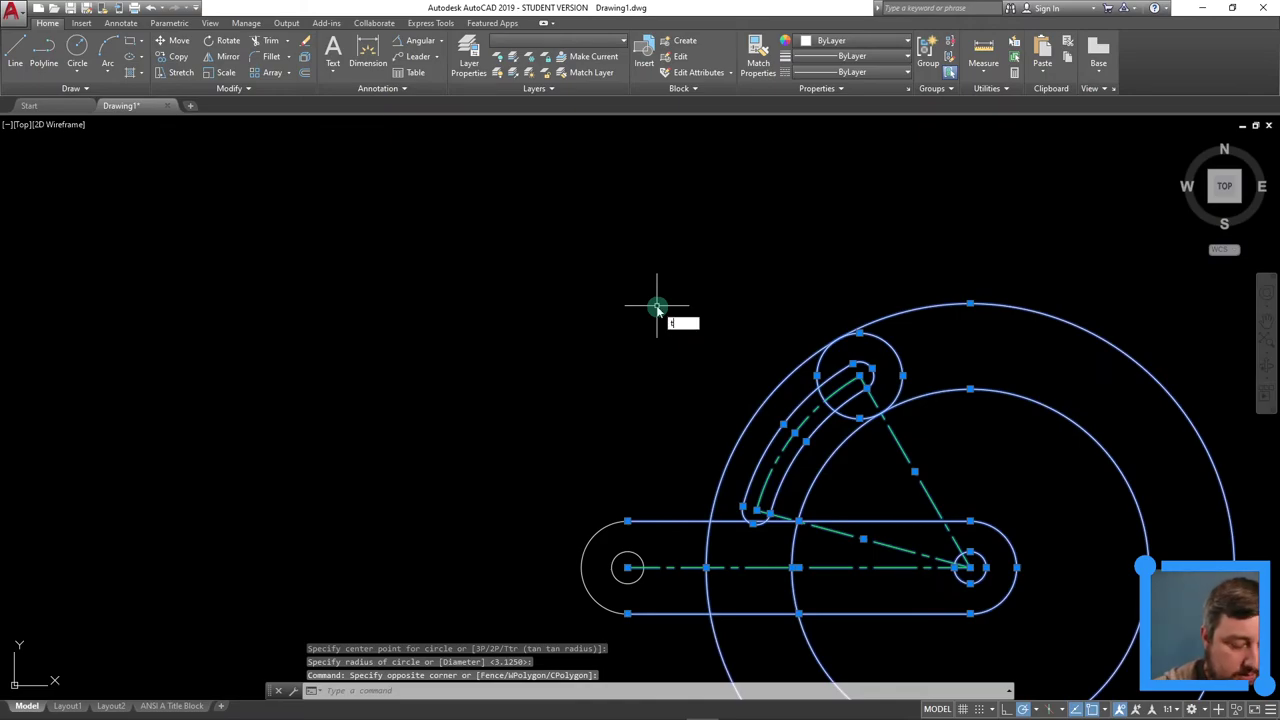
pyautogui.write('tr')
pyautogui.press('Return')
pyautogui.scroll(3, 760, 500)
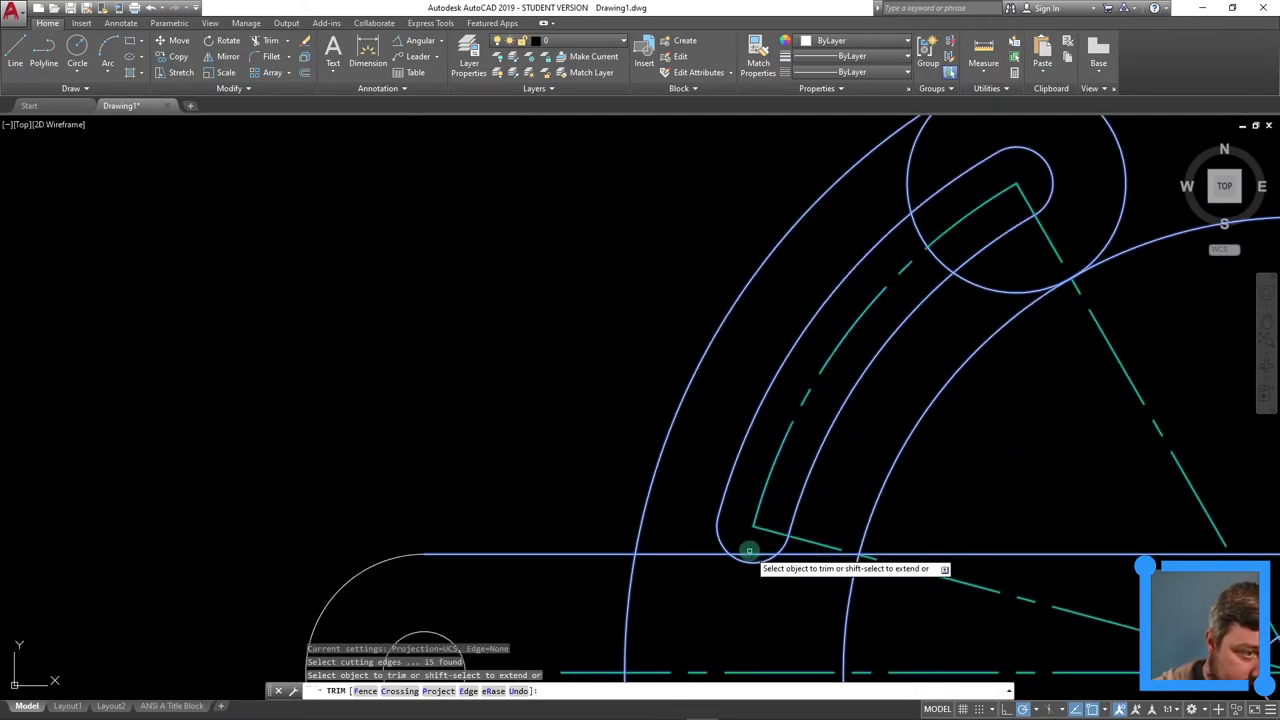
pyautogui.click(749, 552)
pyautogui.click(626, 604)
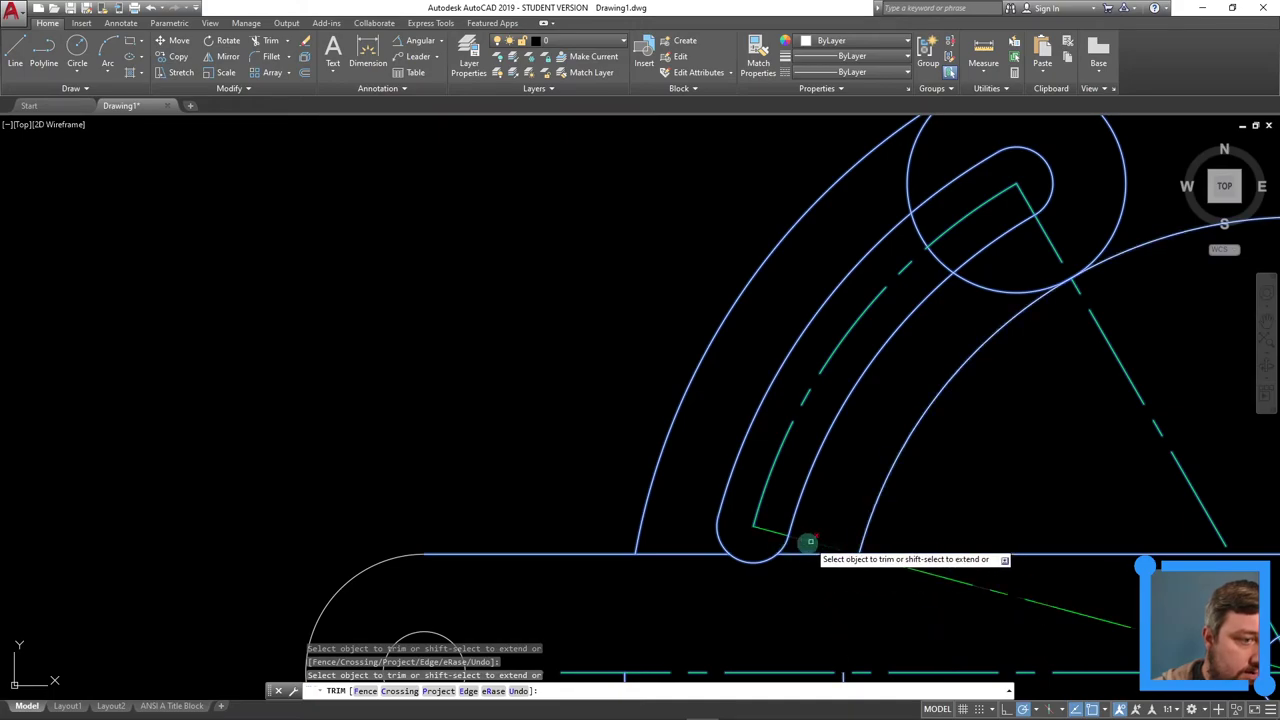
# Step: Trim the rest of both large circles inside and below the base and beyond the arm's upper end circle
pyautogui.moveTo(891, 609); pyautogui.dragTo(820, 440, button='middle')
pyautogui.scroll(-2, 820, 440)
pyautogui.click(777, 491)
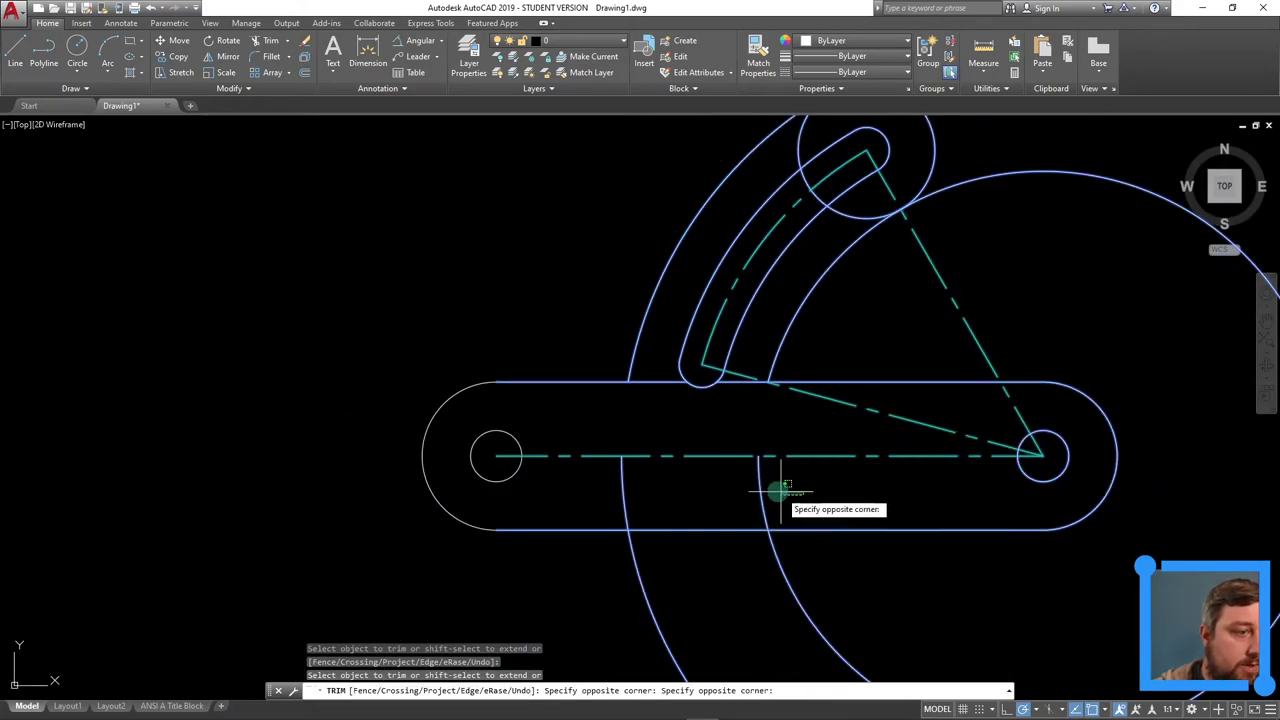
pyautogui.click(589, 486)
pyautogui.click(842, 618)
pyautogui.click(634, 571)
pyautogui.scroll(-2, 908, 337)
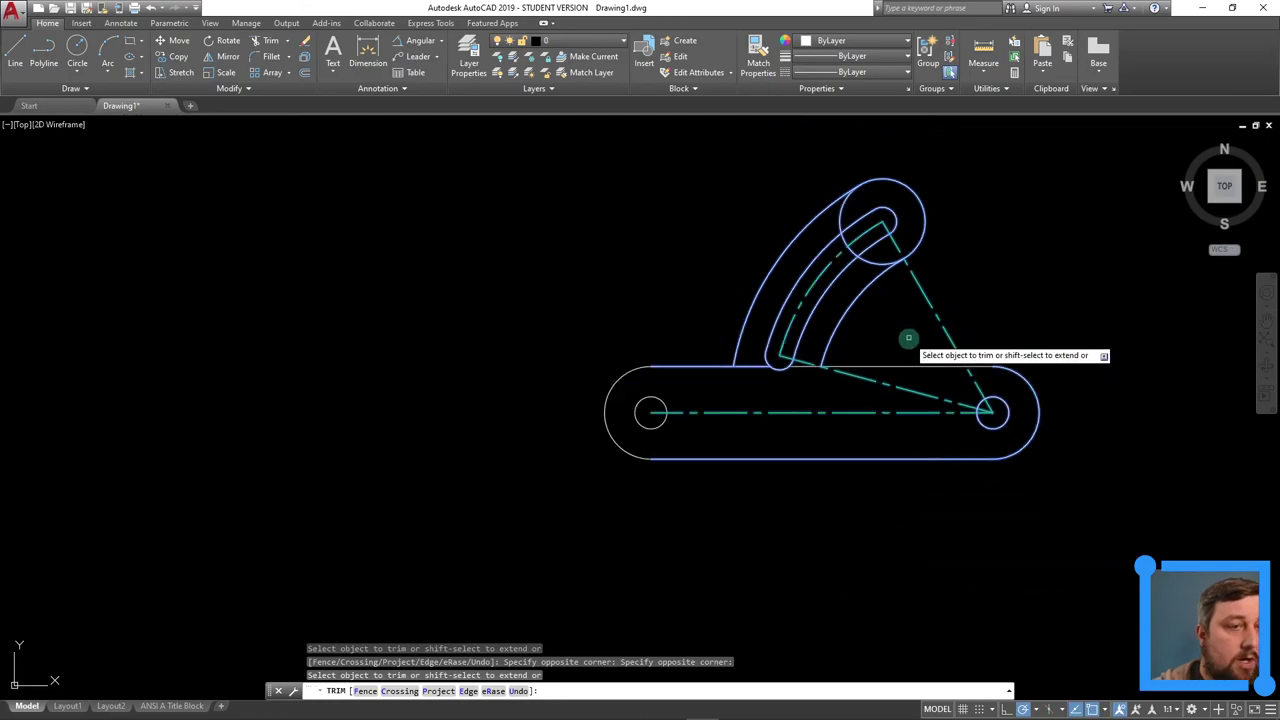
# Step: Trim the arm's upper end circle inside the arm and delete the leftover arc piece within the slot
pyautogui.click(877, 280)
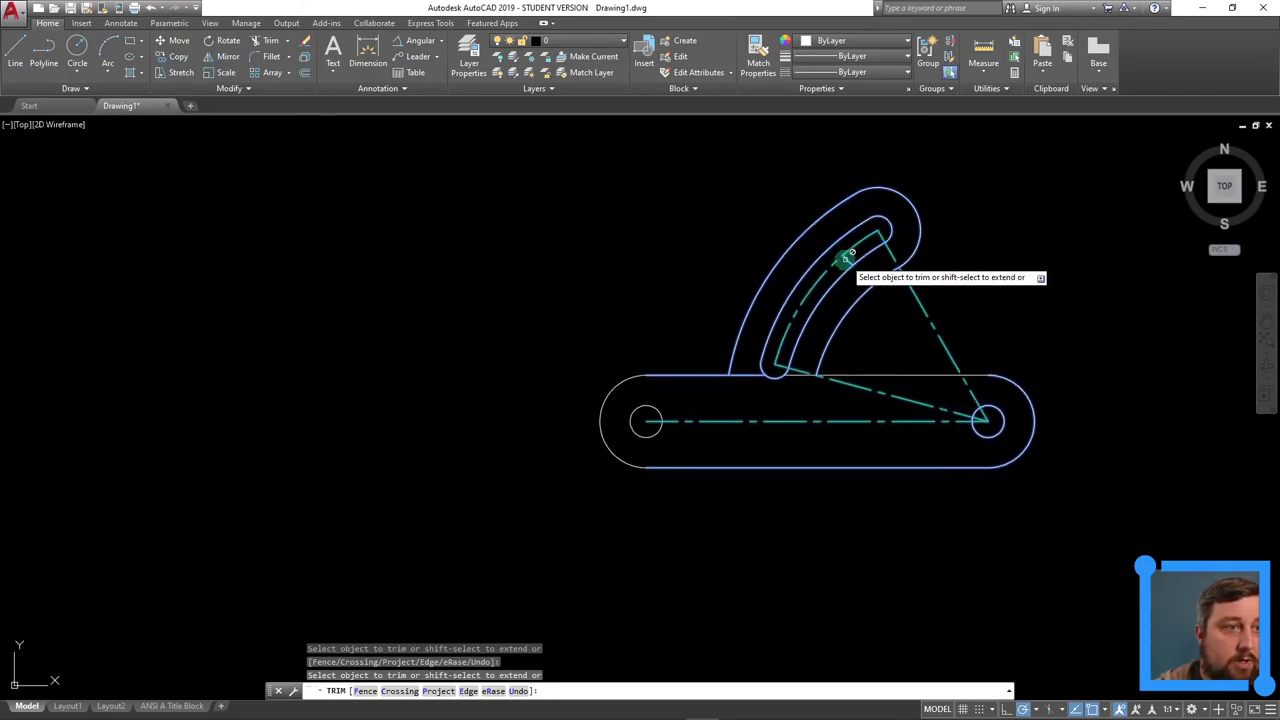
pyautogui.scroll(3, 848, 256)
pyautogui.press('Escape')
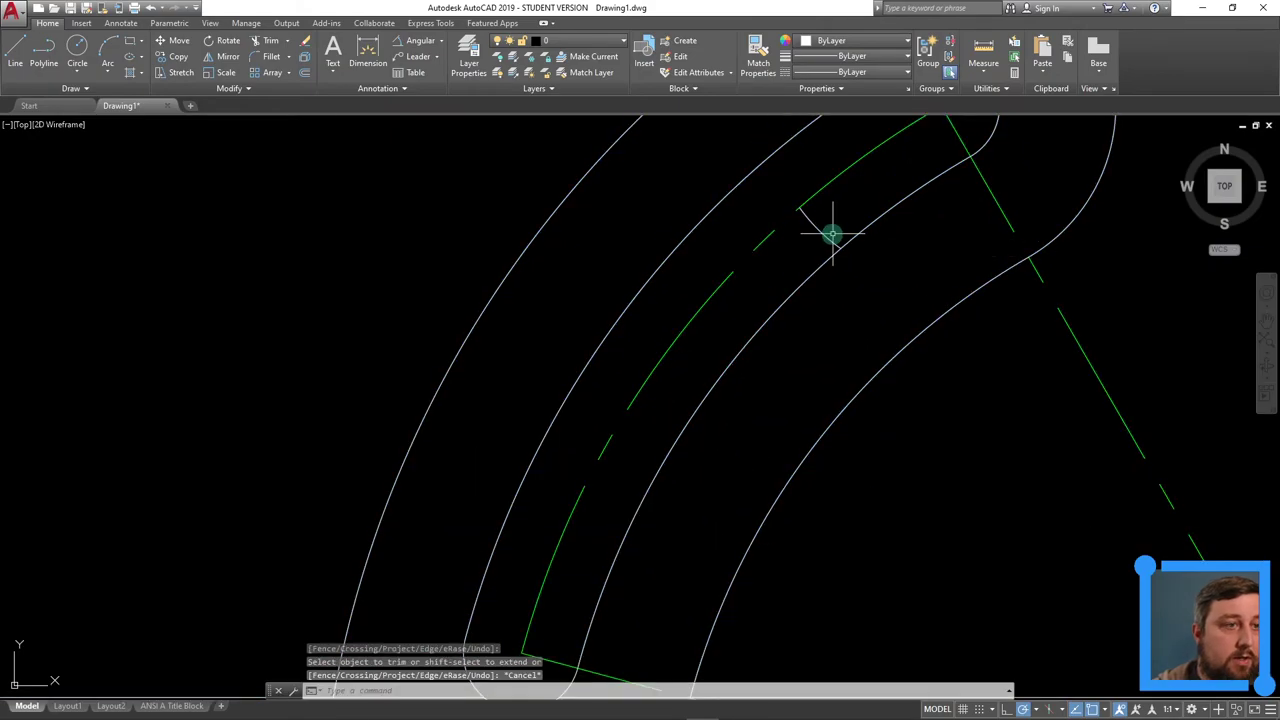
pyautogui.click(822, 236)
pyautogui.scroll(-4, 822, 236)
pyautogui.press('Delete')
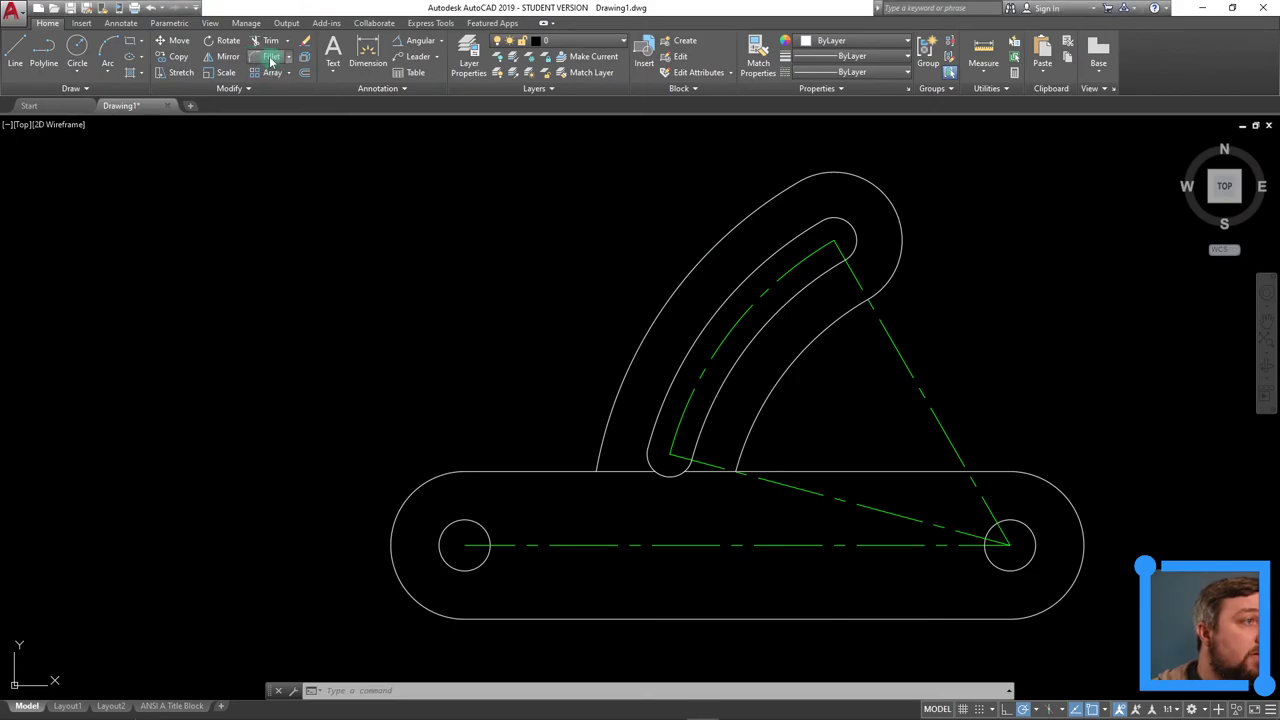
# Step: Fillet the corner between the base's upper edge and the arm's outer arc with a 1.25 radius
pyautogui.click(270, 60)
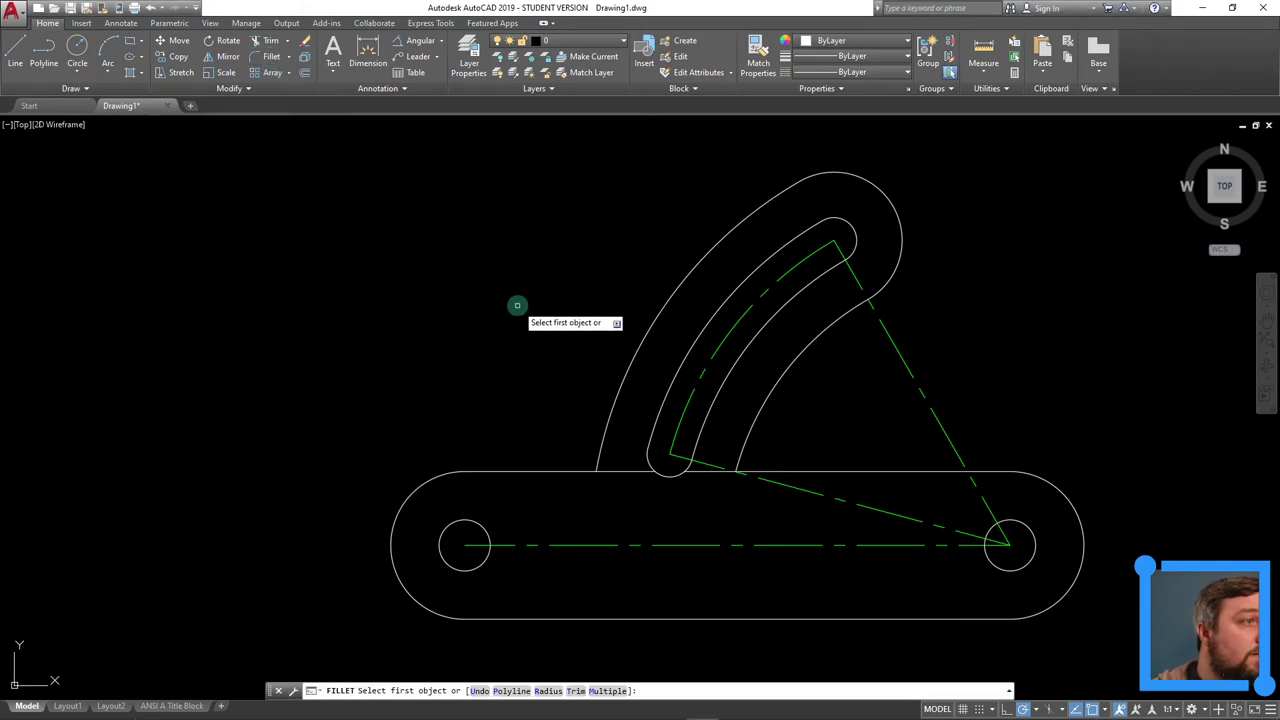
pyautogui.click(548, 691)
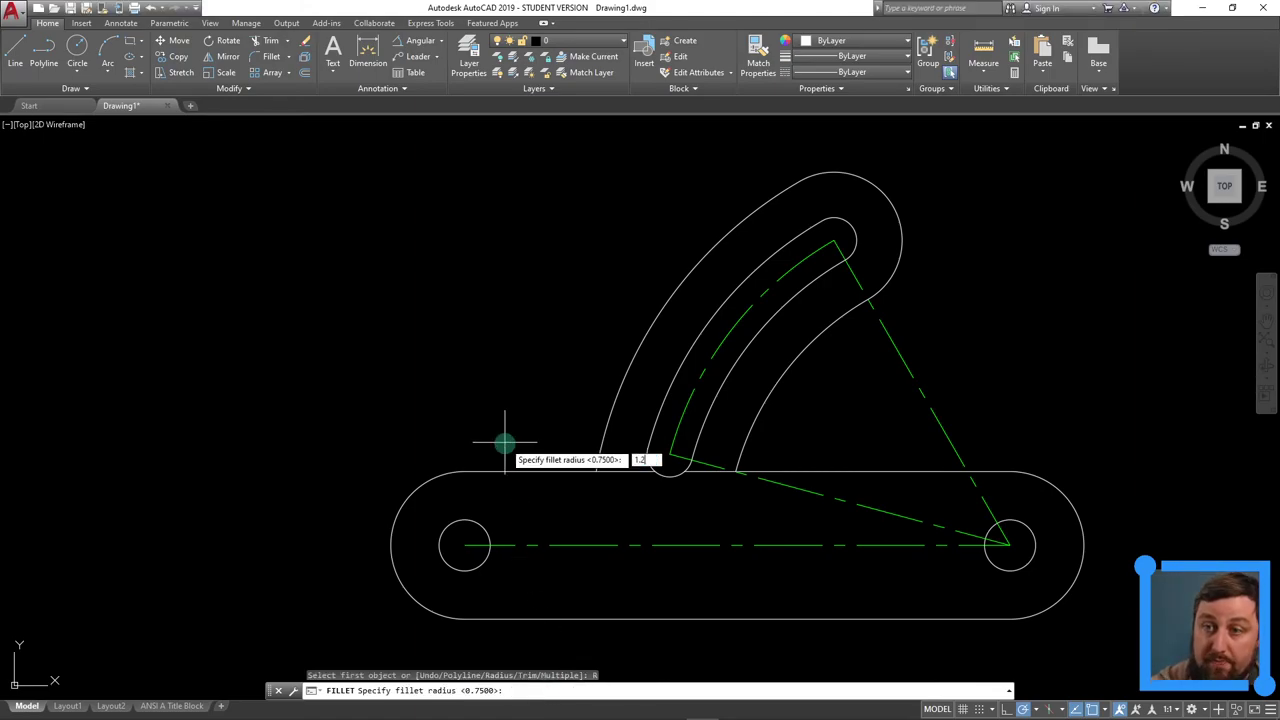
pyautogui.press('Return')
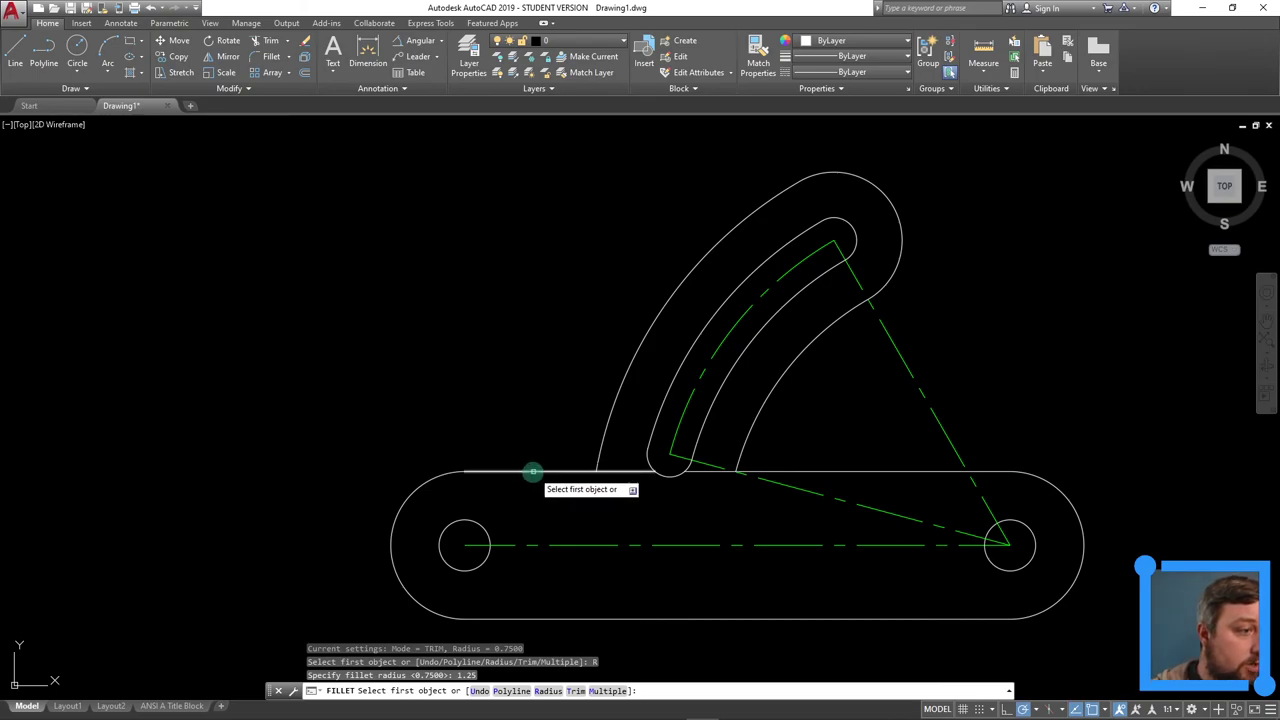
pyautogui.click(531, 471)
pyautogui.click(601, 435)
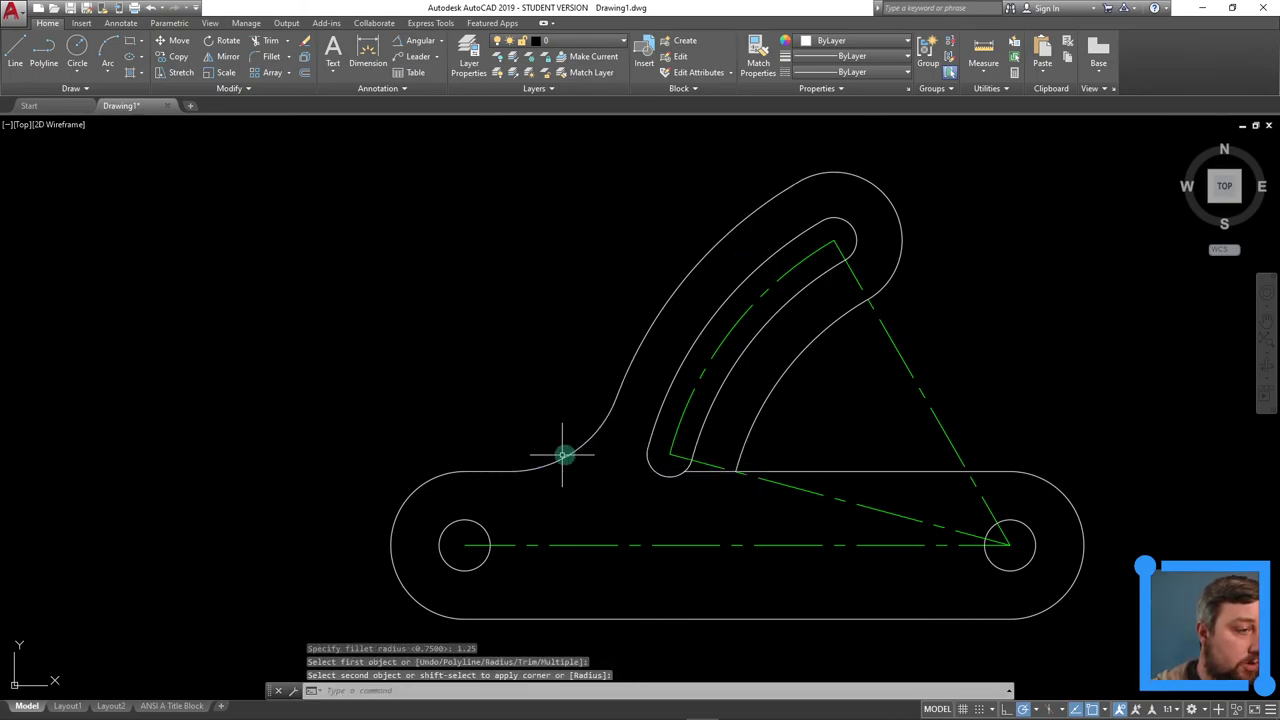
# Step: Fillet the corner between the arm's inner arc and the base's upper edge with a 0.75 radius
pyautogui.press('Return')
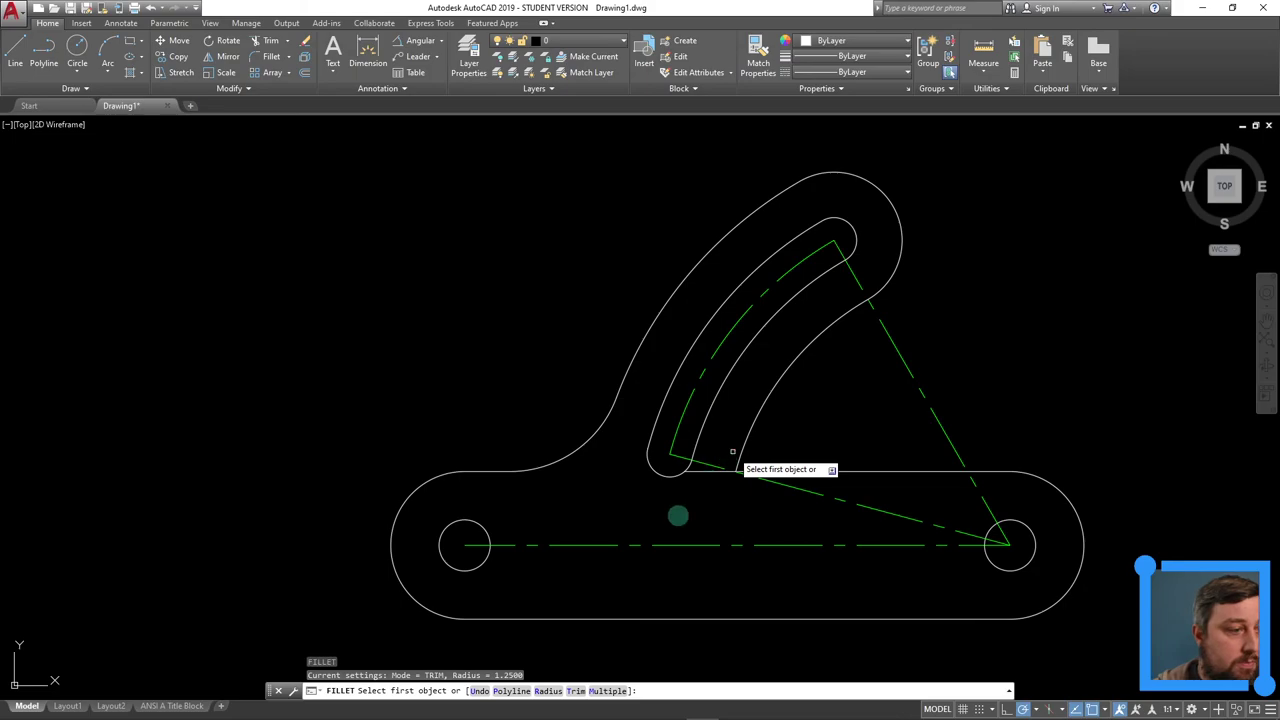
pyautogui.click(549, 691)
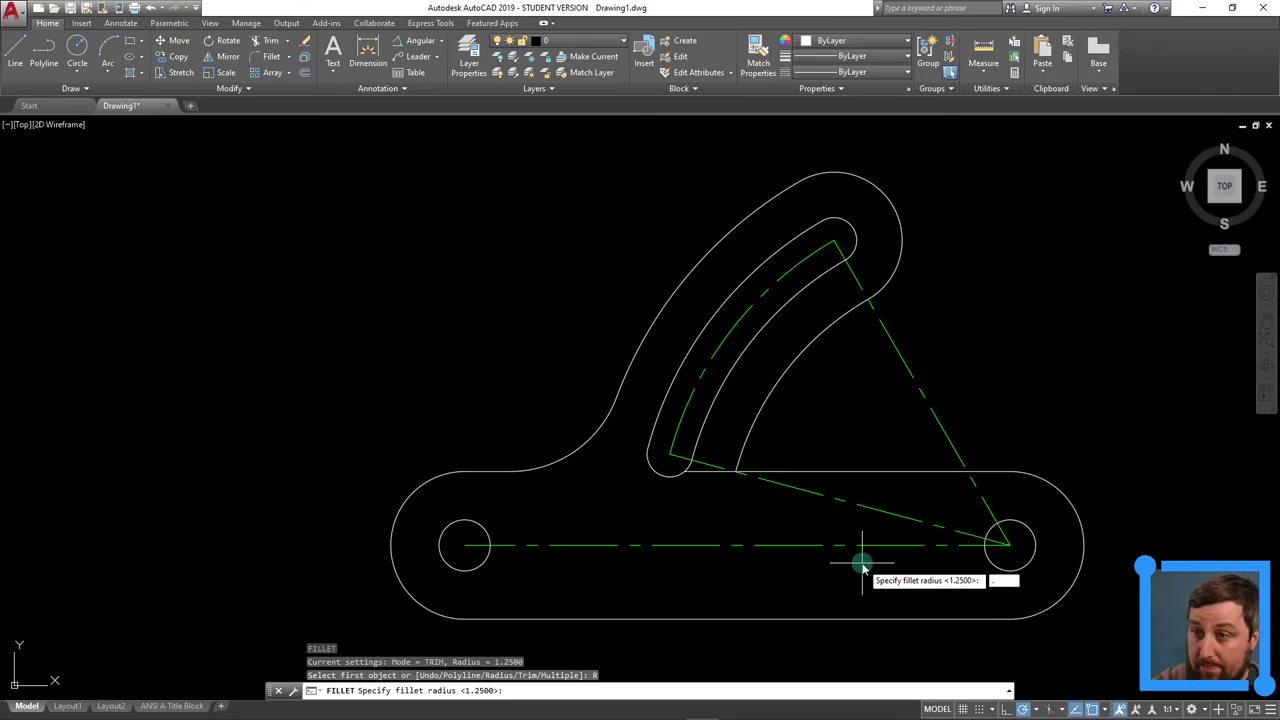
pyautogui.write('.75')
pyautogui.press('Return')
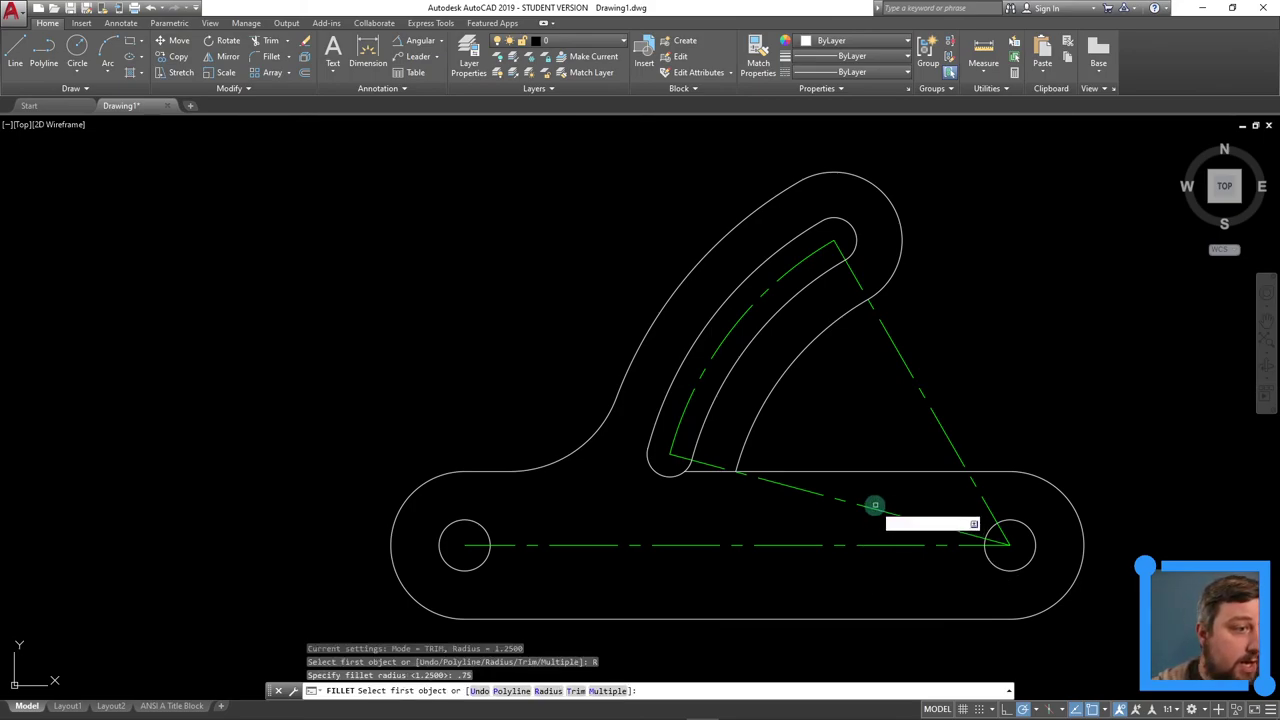
pyautogui.click(750, 429)
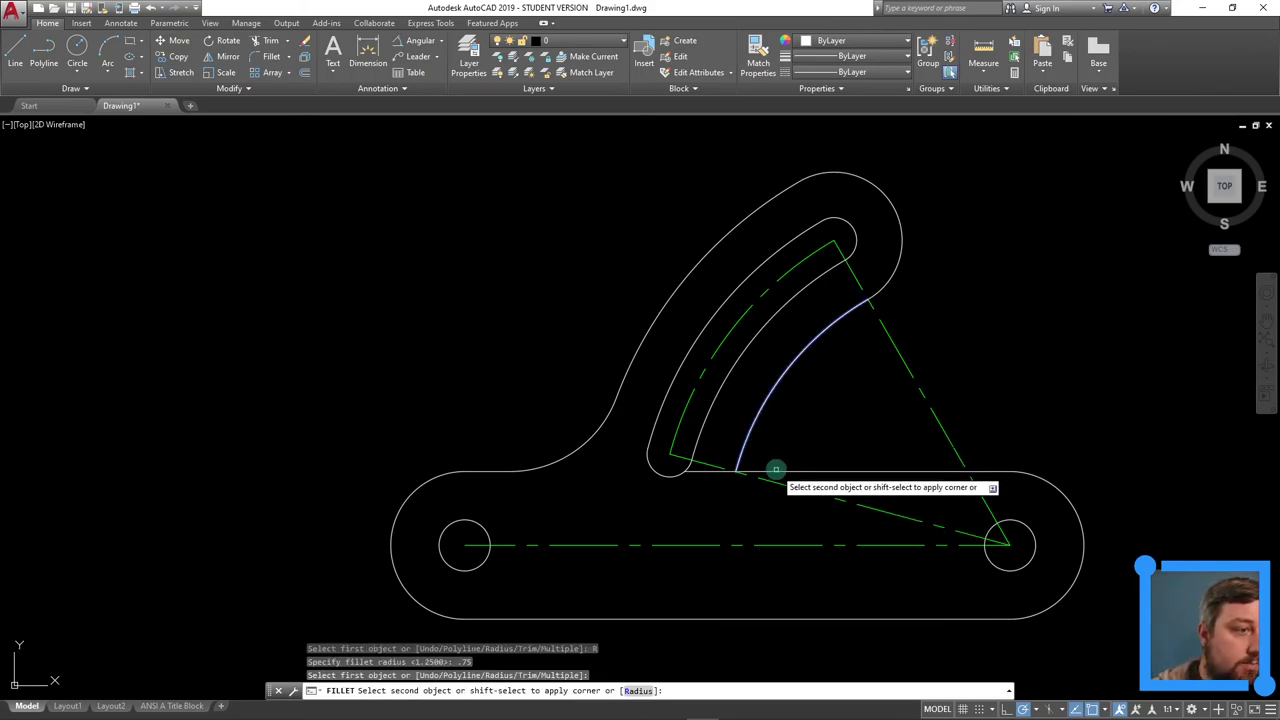
pyautogui.click(777, 471)
pyautogui.moveTo(1063, 403); pyautogui.dragTo(1043, 378, button='middle')
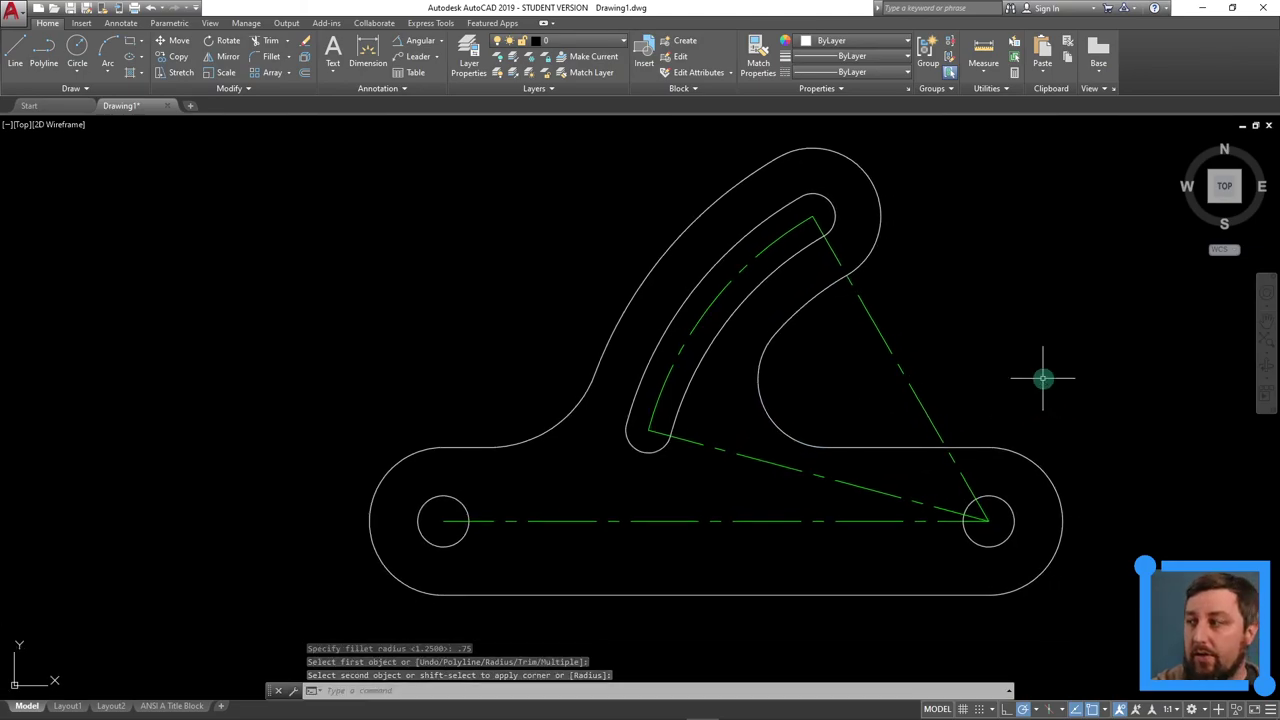